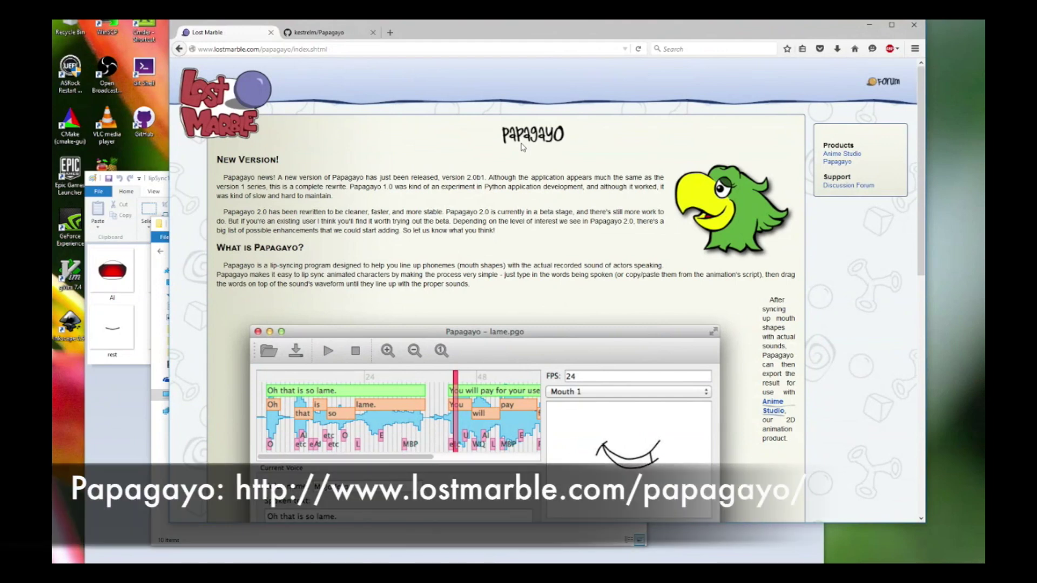
# Step: Reposition the browser and look over the Papagayo source code page
pyautogui.moveTo(542, 42); pyautogui.dragTo(547, 45)
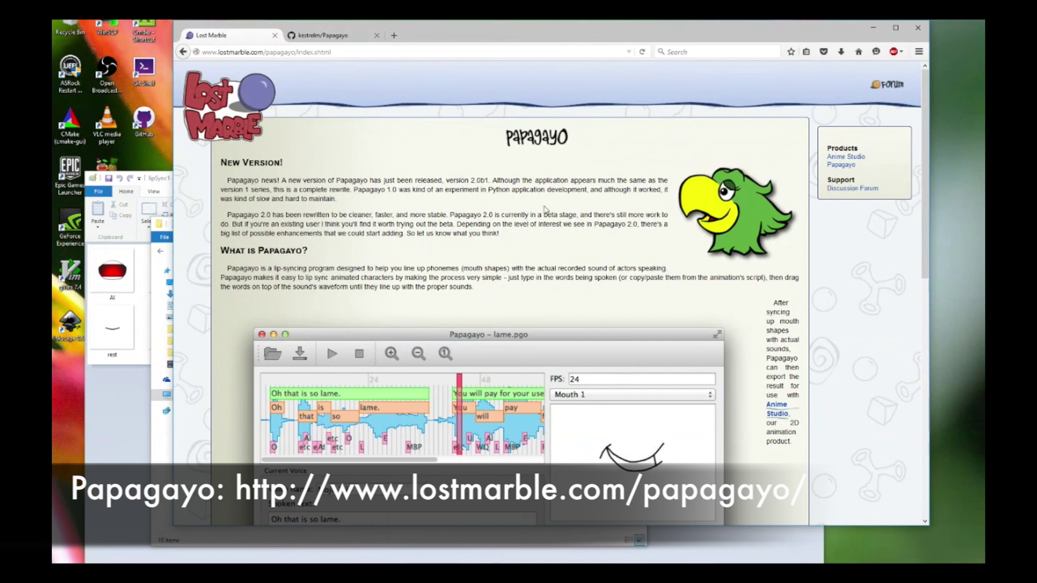
pyautogui.scroll(-5, 534, 240)
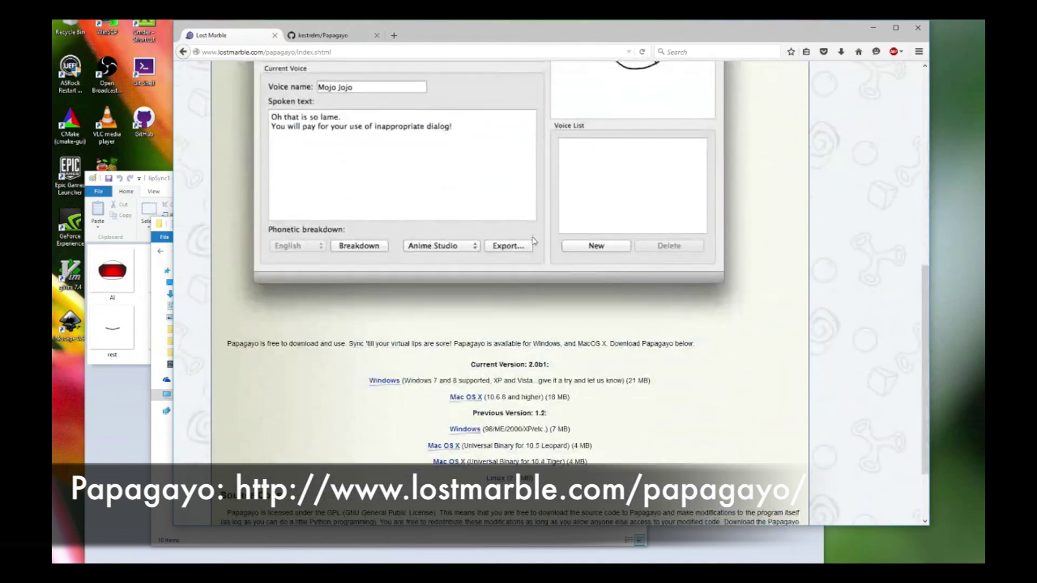
pyautogui.scroll(5, 444, 209)
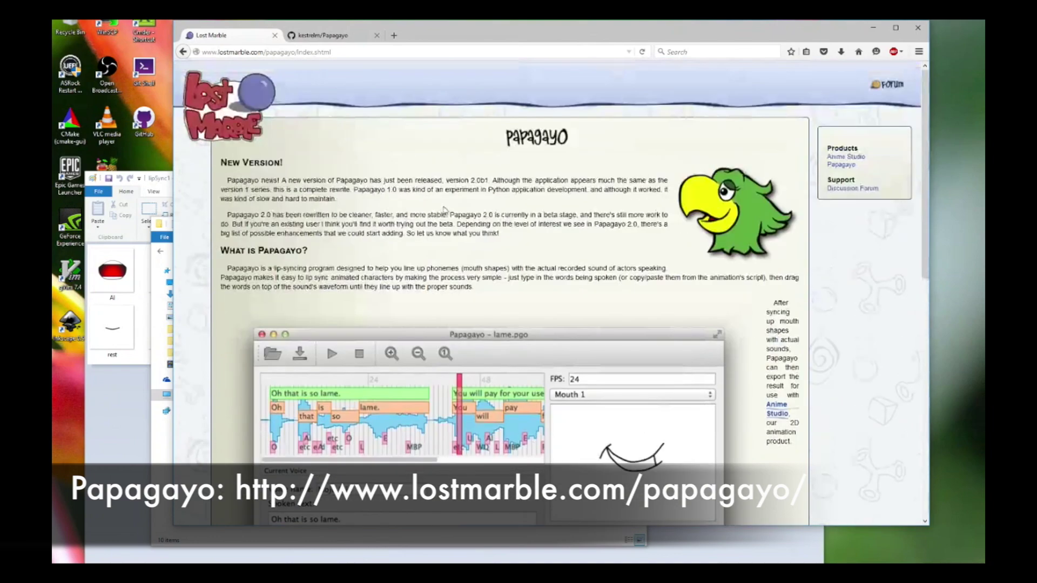
pyautogui.click(324, 38)
pyautogui.scroll(6, 561, 210)
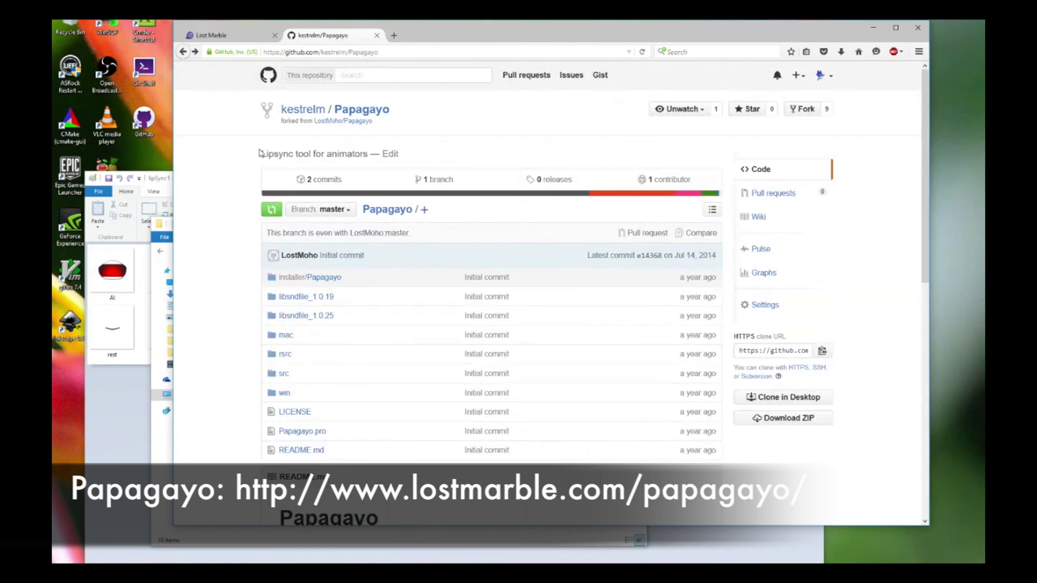
pyautogui.scroll(-5, 567, 384)
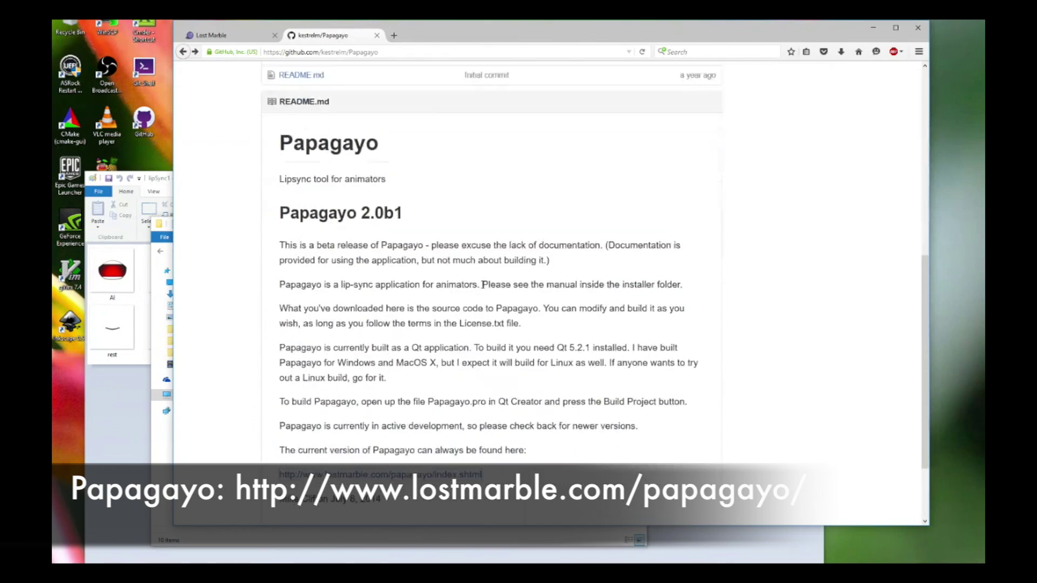
pyautogui.scroll(4, 587, 277)
# Step: Return to the Lost Marble Papagayo page and review its download list
pyautogui.click(210, 35)
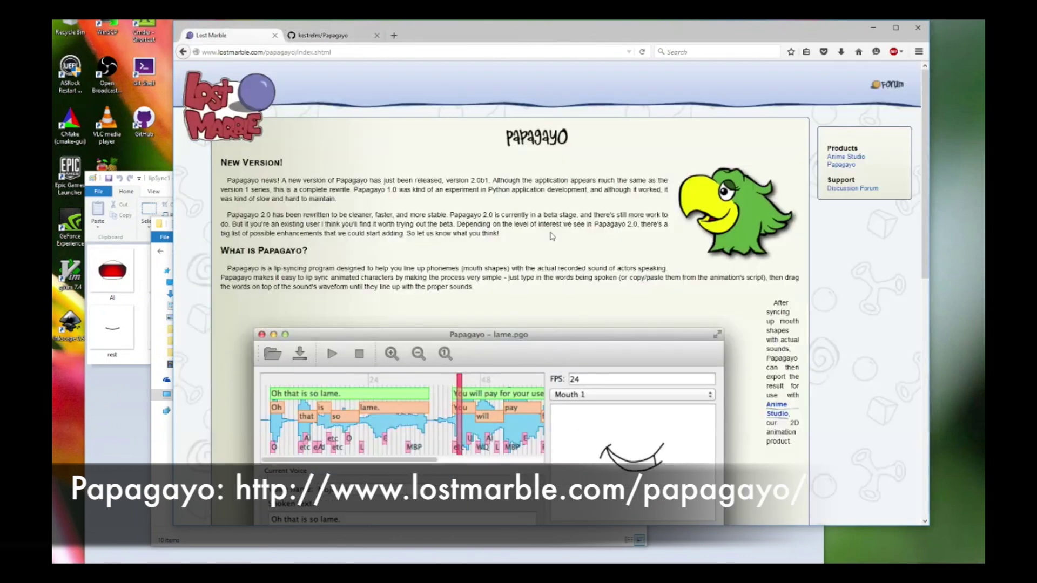
pyautogui.scroll(-5, 551, 236)
pyautogui.scroll(-4, 551, 236)
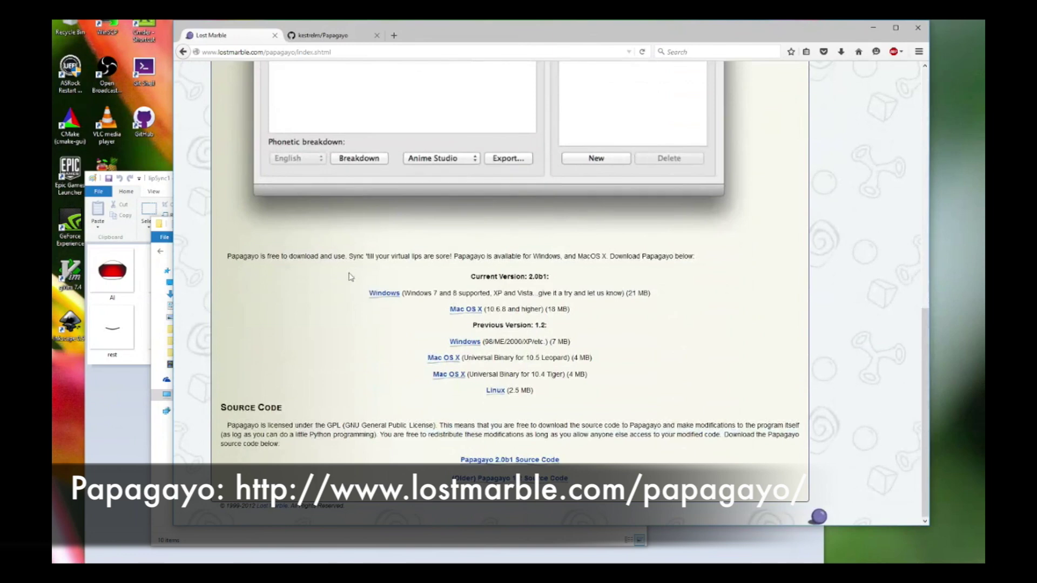
pyautogui.moveTo(352, 276); pyautogui.dragTo(614, 399)
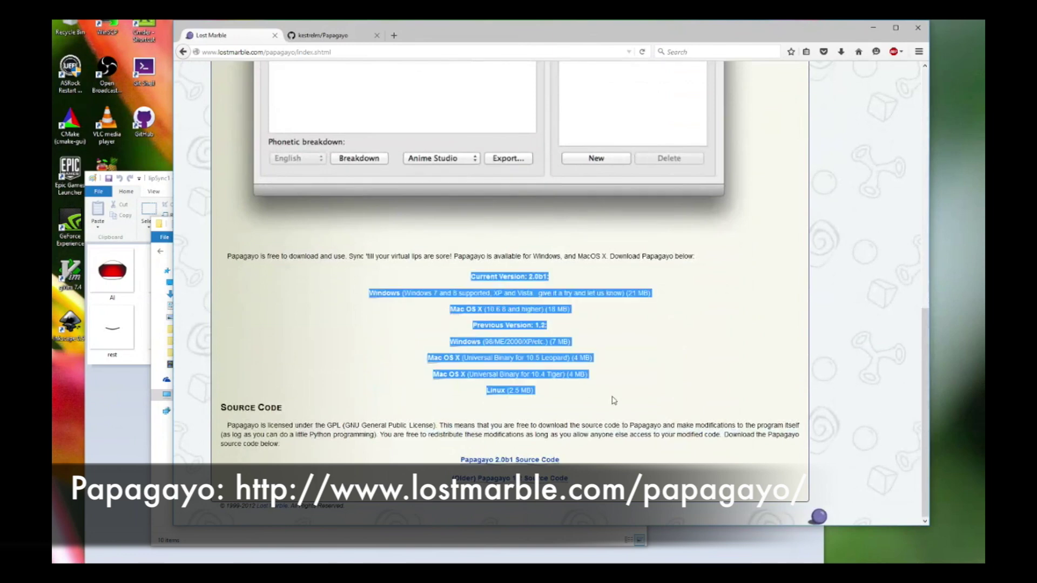
pyautogui.click(652, 378)
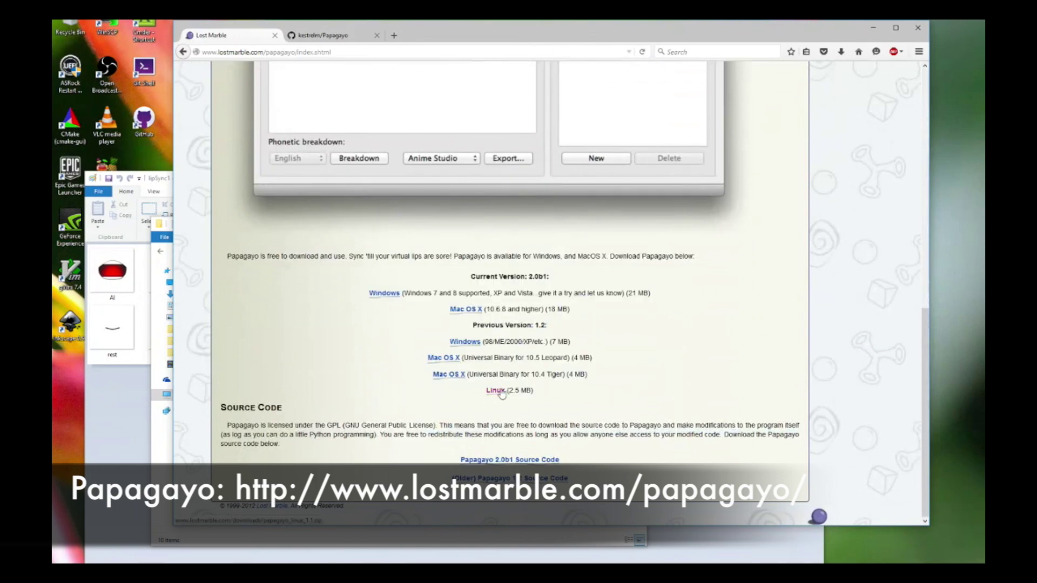
pyautogui.scroll(6, 584, 370)
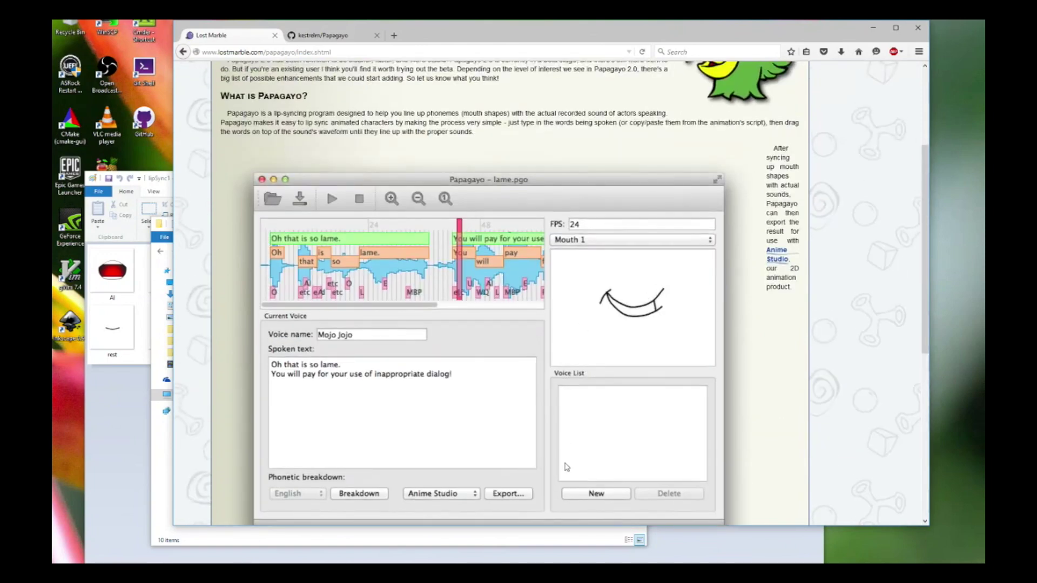
# Step: In Papagayo, preview the SampleSpeech recording and open it into the lipSyncTest project
pyautogui.hotkey('alt', 'Tab')
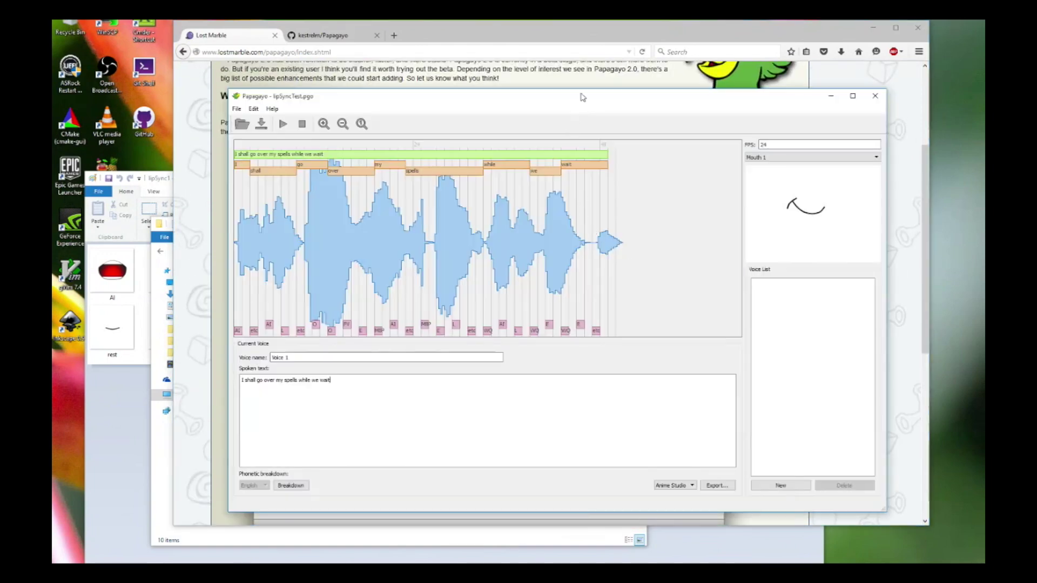
pyautogui.moveTo(575, 98); pyautogui.dragTo(561, 112)
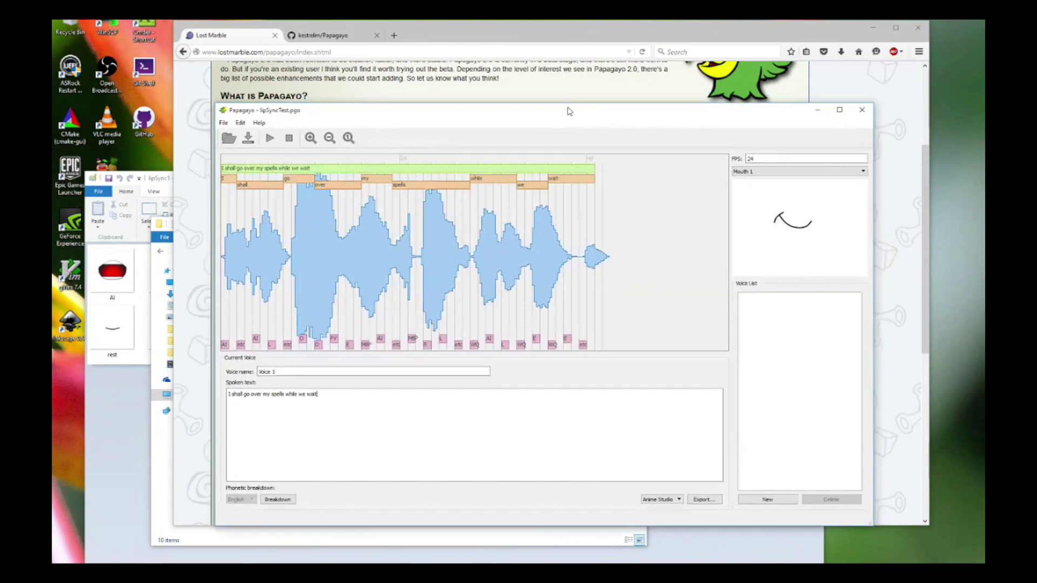
pyautogui.click(228, 138)
pyautogui.click(337, 211)
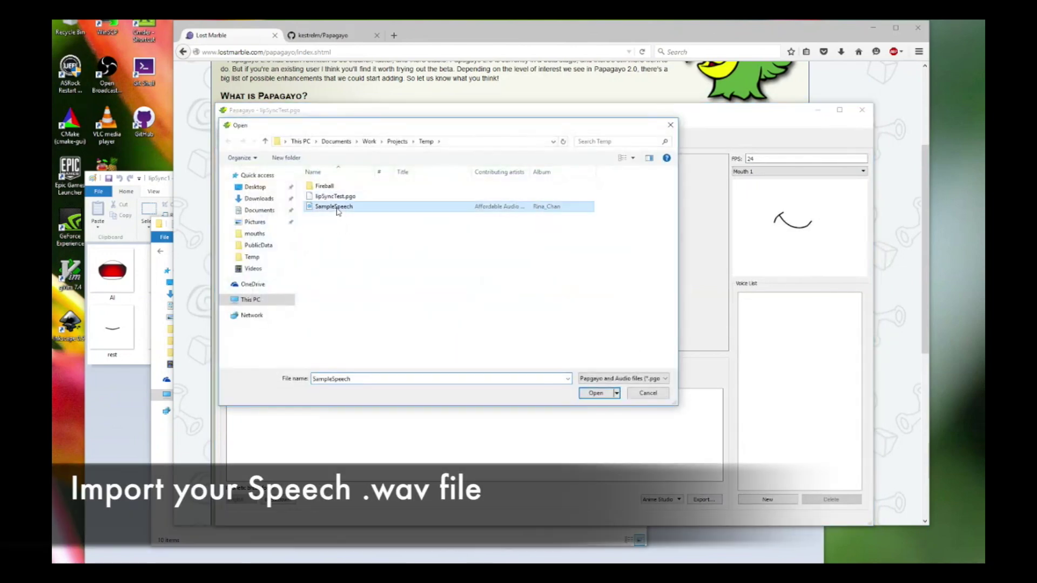
pyautogui.rightClick(338, 209)
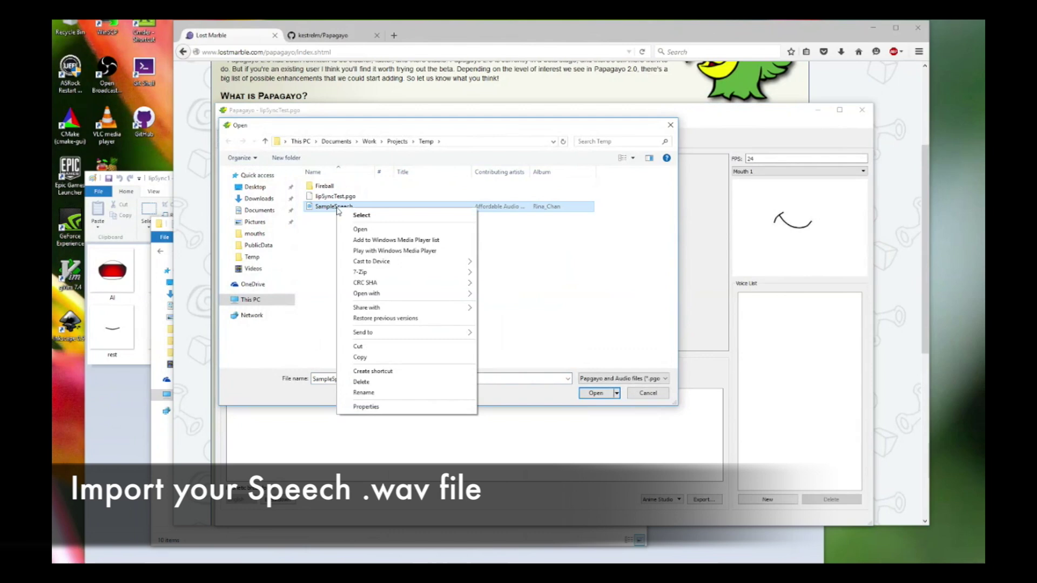
pyautogui.click(418, 252)
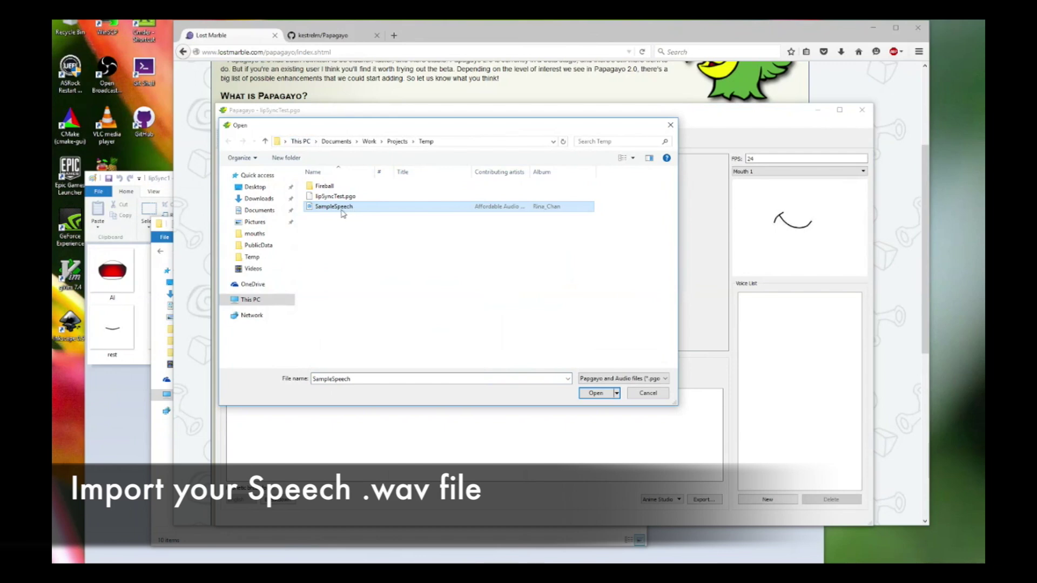
pyautogui.click(651, 393)
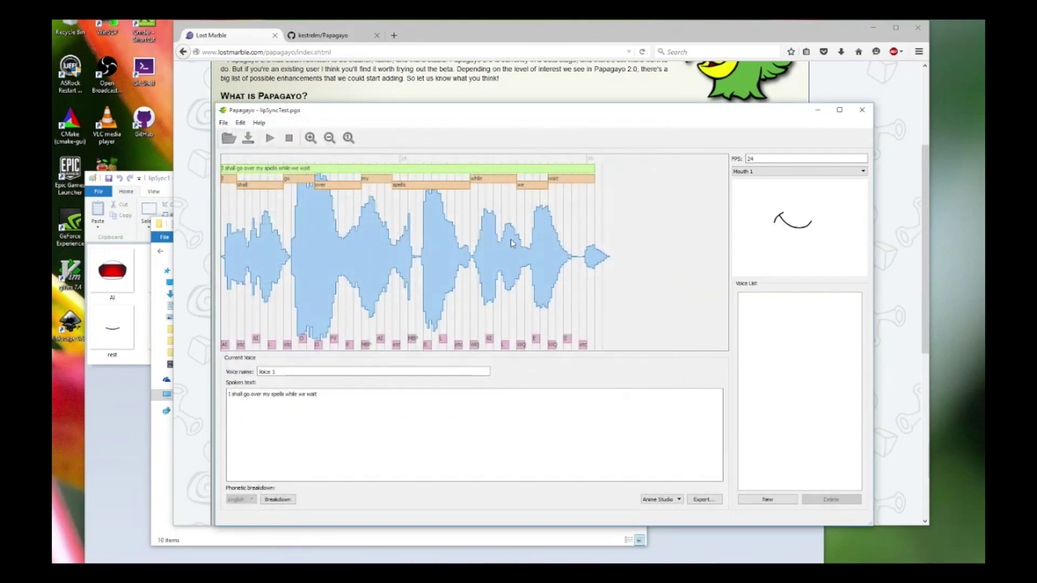
# Step: Select the line 'I shall go over my spells while we wait' and preview the lip-sync twice
pyautogui.moveTo(354, 396); pyautogui.dragTo(211, 397)
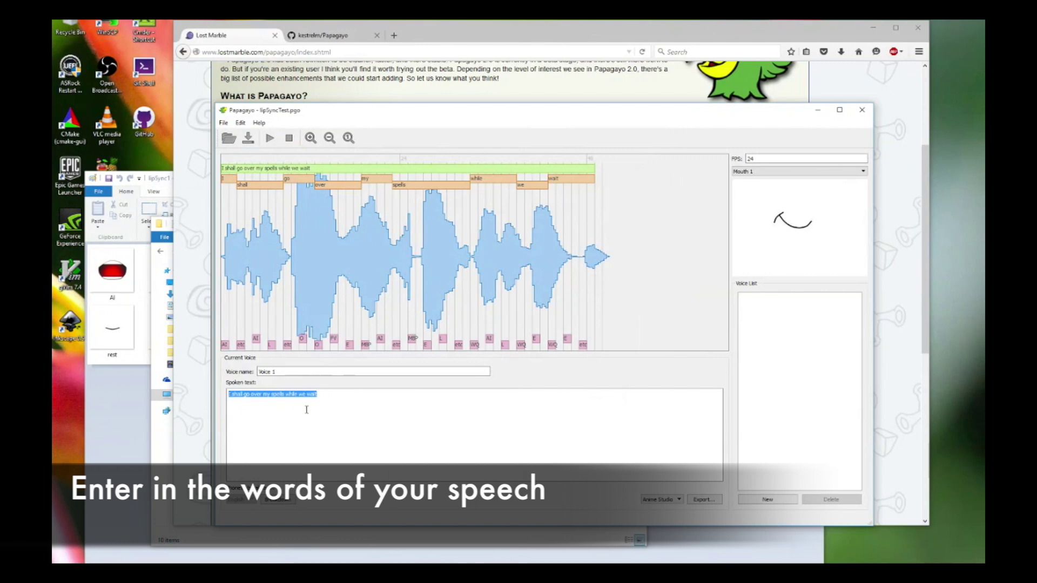
pyautogui.click(277, 404)
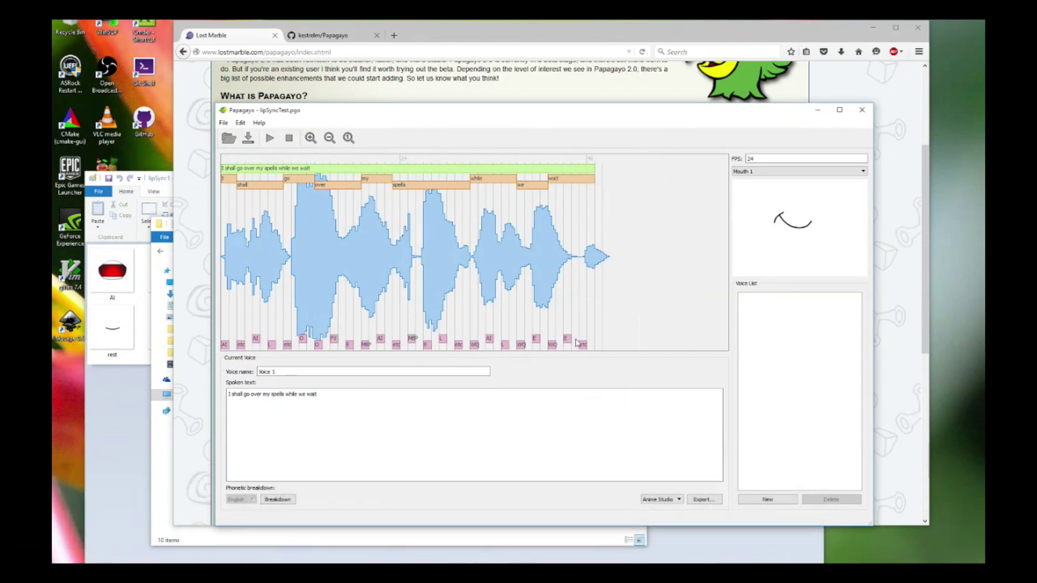
pyautogui.click(269, 138)
pyautogui.click(270, 138)
# Step: Reselect the spoken line, then begin exporting the lip-sync data
pyautogui.moveTo(354, 398); pyautogui.dragTo(216, 390)
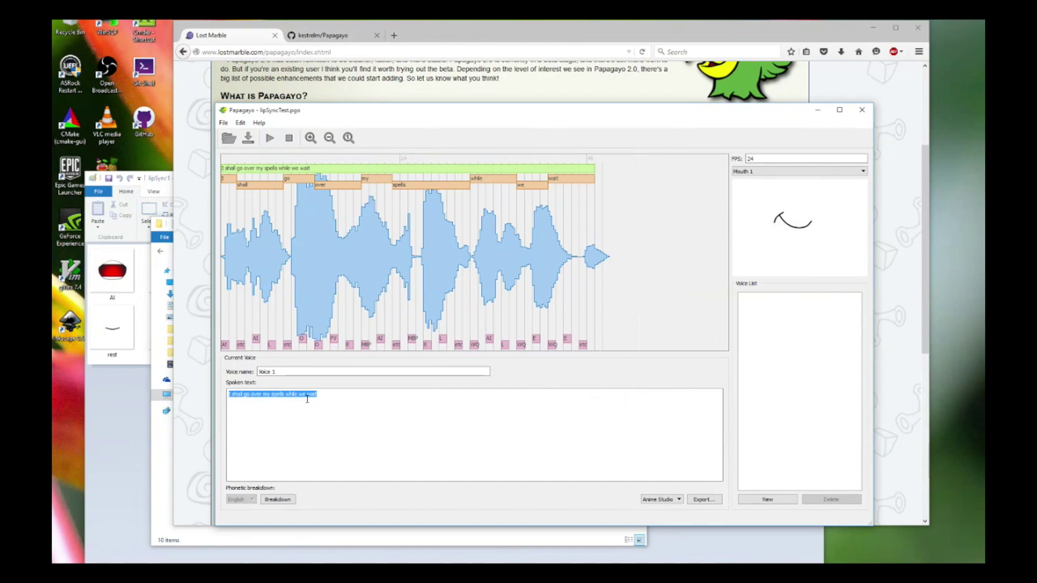
pyautogui.click(403, 411)
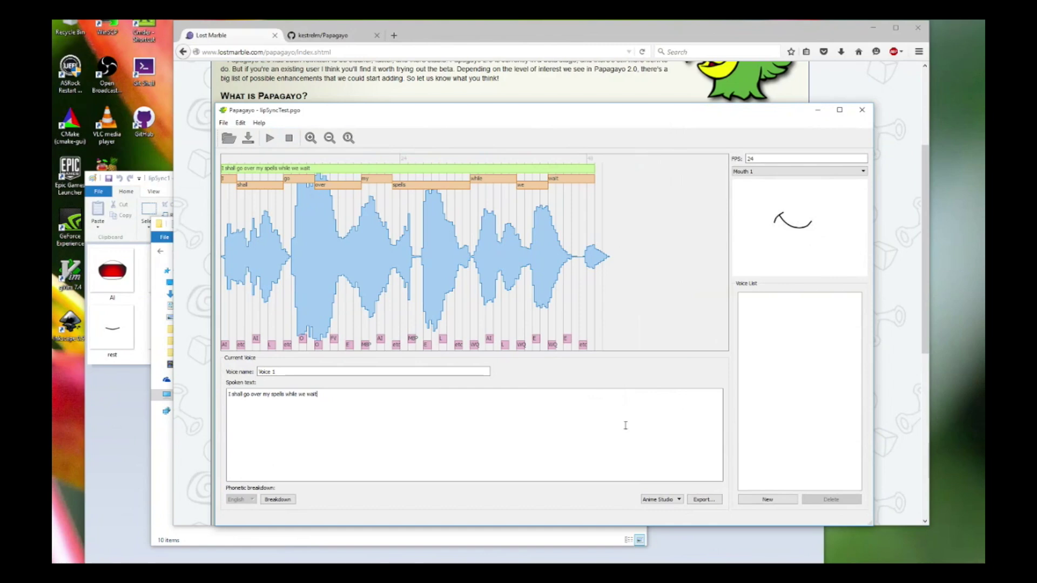
pyautogui.click(704, 499)
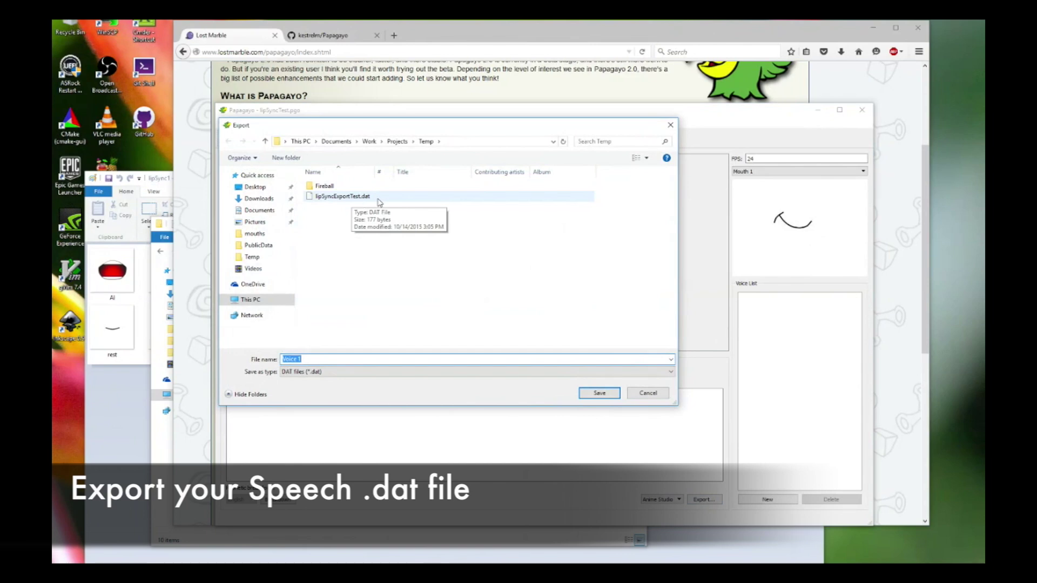
# Step: Save the lip-sync export as the DAT file Voice 1 in the Temp folder
pyautogui.click(648, 393)
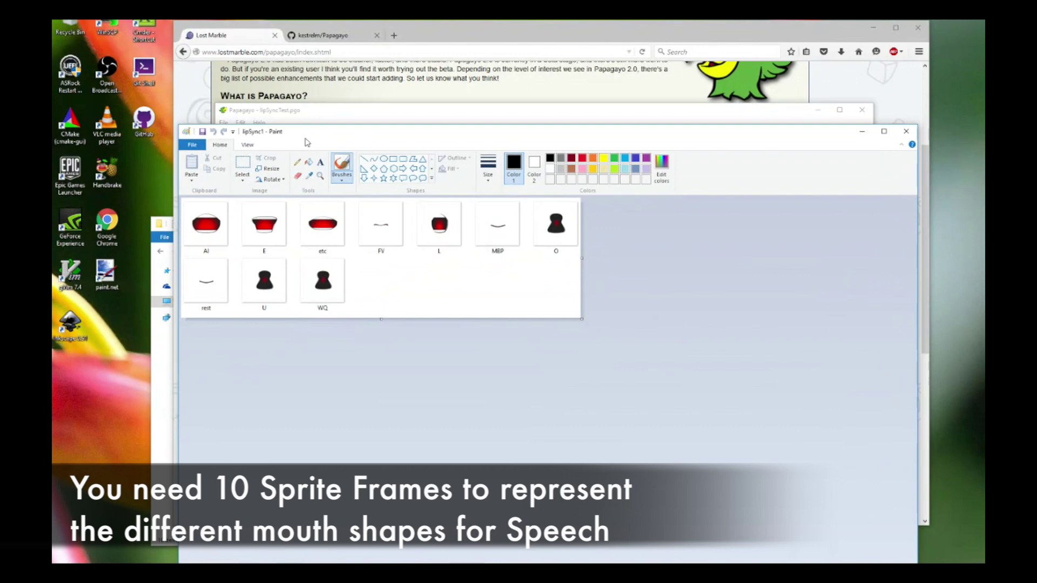
# Step: Zoom in on the lipSync1 sprite sheet and widen Paint so the O sprite shows
pyautogui.click(248, 145)
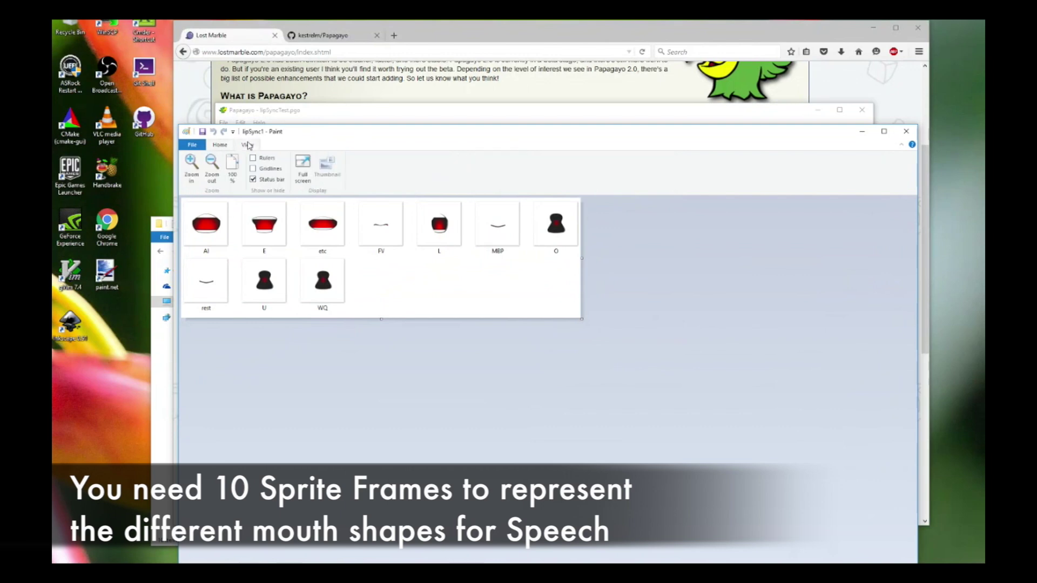
pyautogui.click(191, 165)
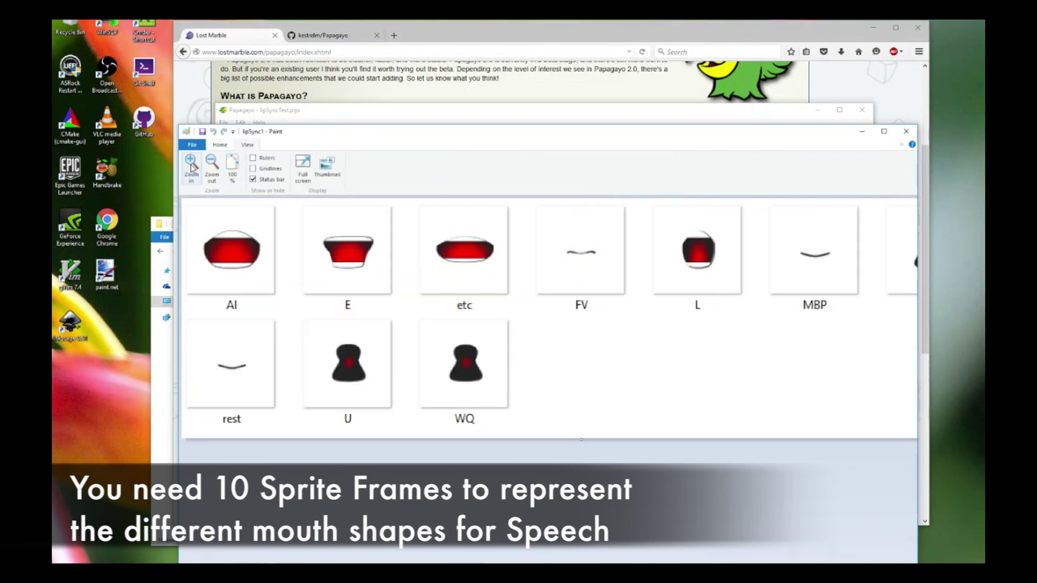
pyautogui.moveTo(554, 135); pyautogui.dragTo(497, 99)
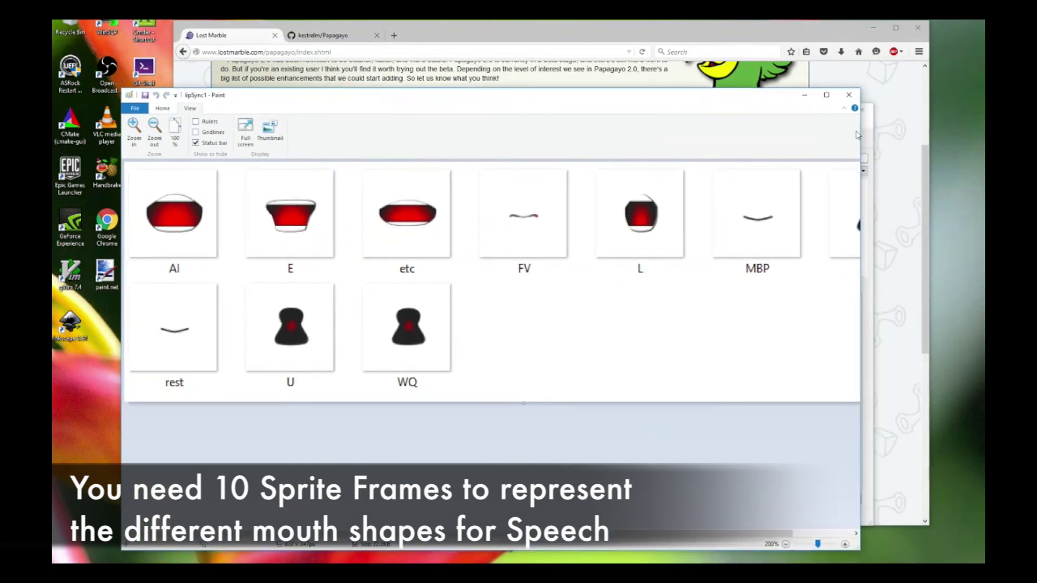
pyautogui.moveTo(862, 131); pyautogui.dragTo(961, 136)
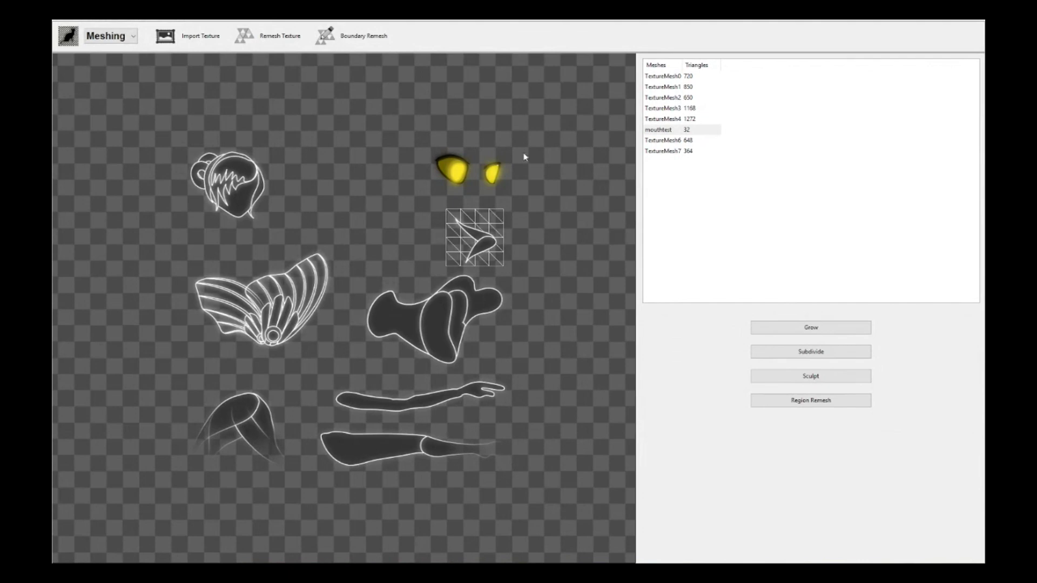
# Step: Pan and zoom to inspect the 32-triangle mouthtest mesh around the mouth shape
pyautogui.scroll(2, 541, 181)
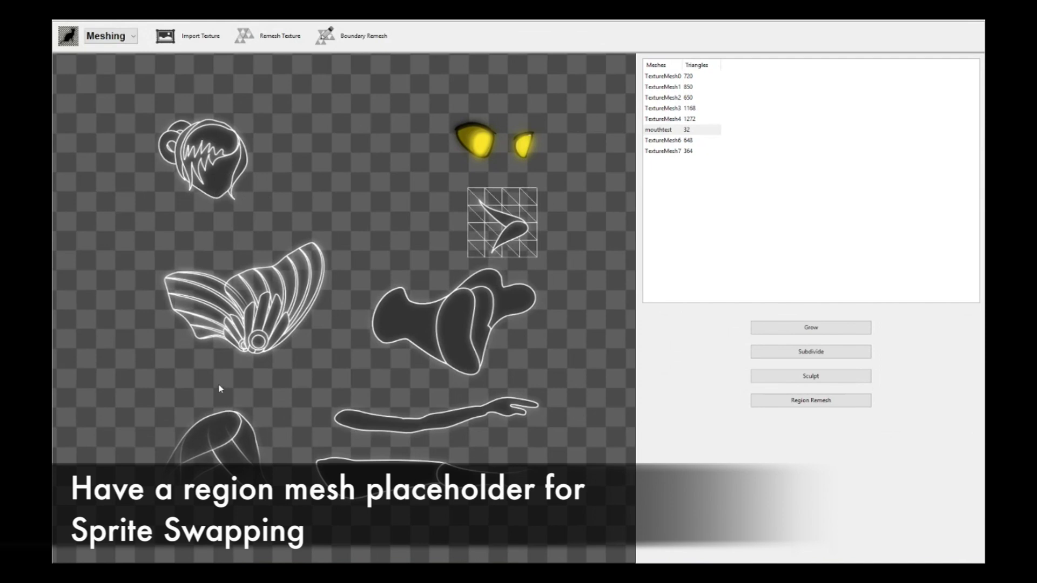
pyautogui.moveTo(585, 229); pyautogui.dragTo(539, 282)
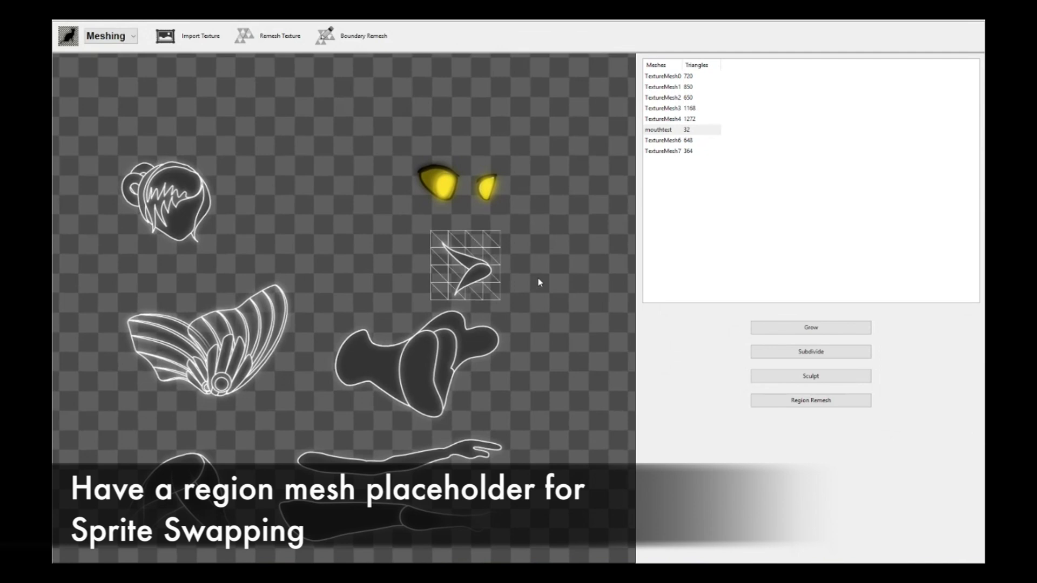
pyautogui.scroll(1, 539, 282)
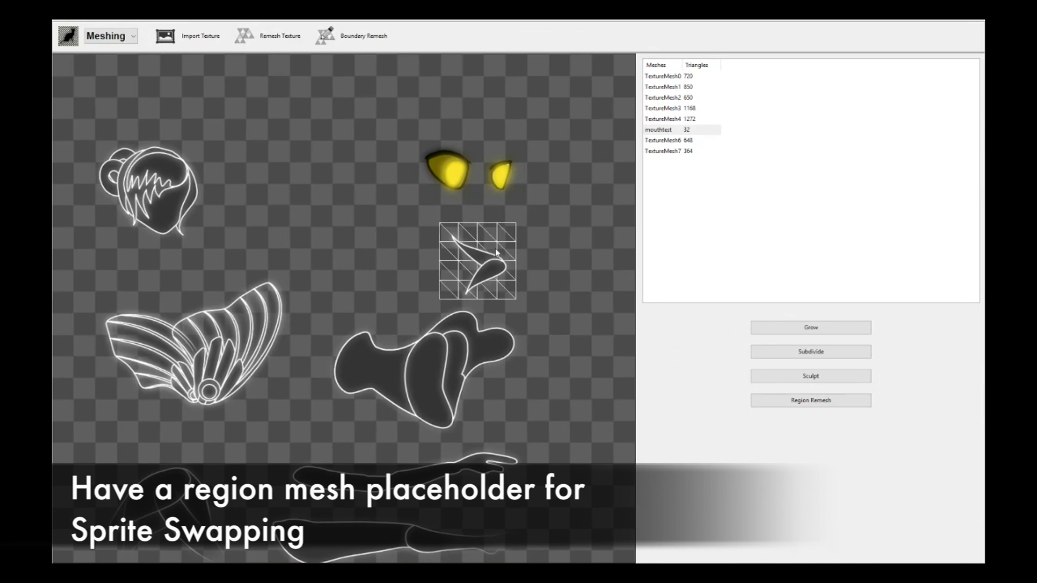
pyautogui.scroll(4, 484, 259)
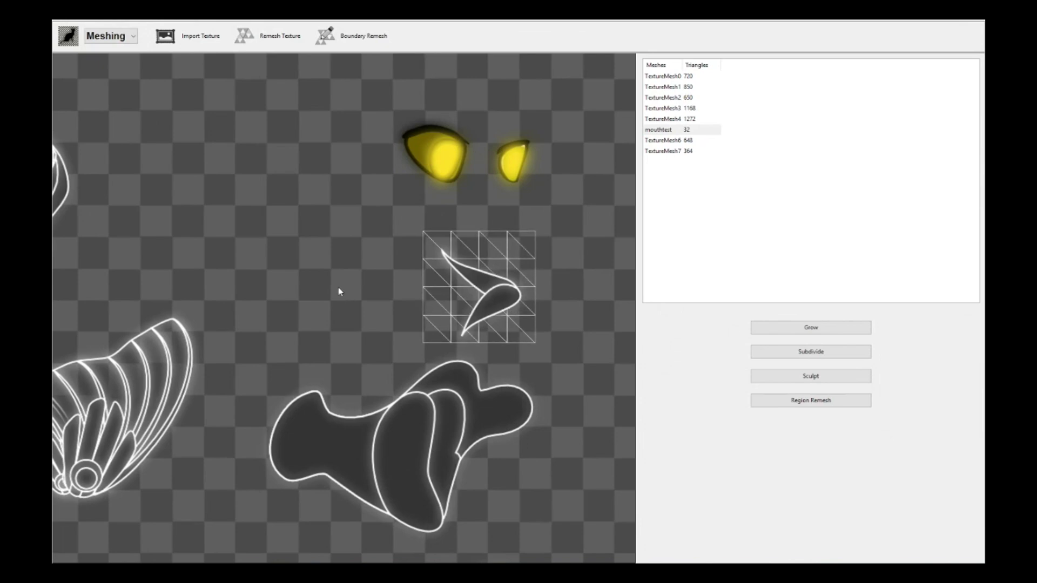
pyautogui.scroll(-2, 332, 300)
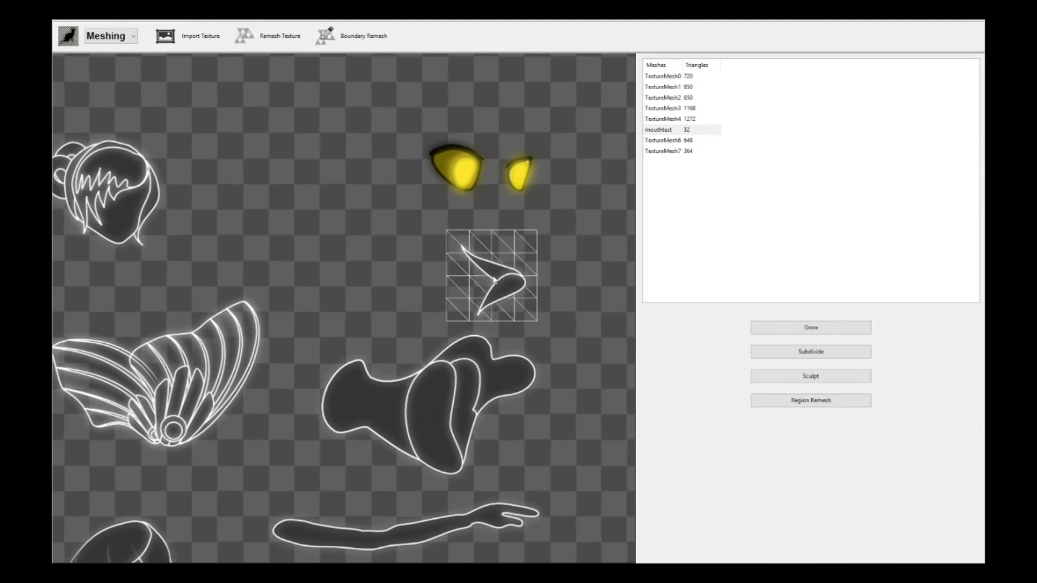
pyautogui.scroll(-1, 432, 286)
pyautogui.scroll(1, 411, 281)
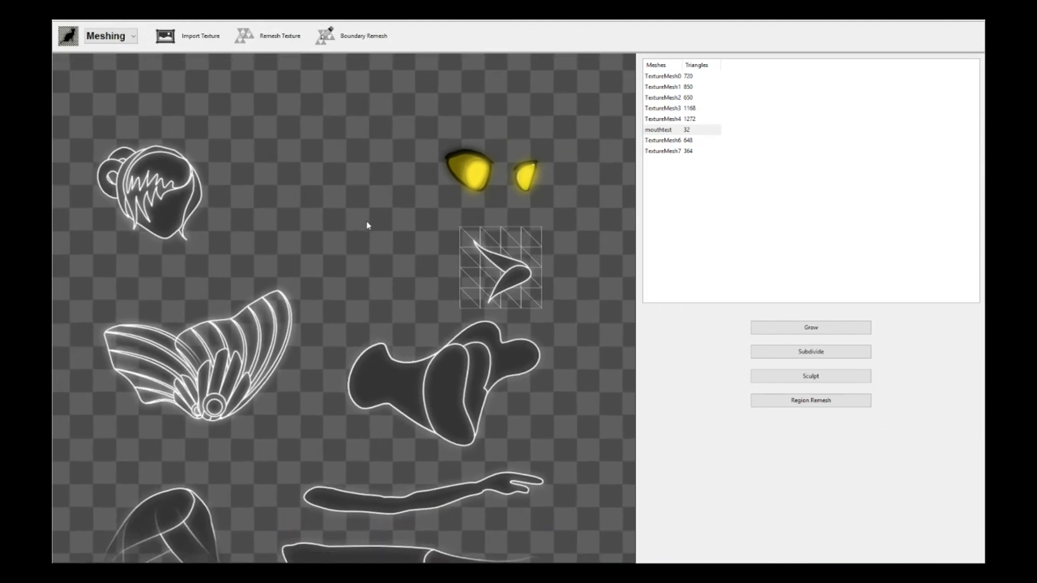
# Step: Switch to Rig mode and select the mouthtest region on the fairy's face
pyautogui.click(110, 36)
pyautogui.click(102, 60)
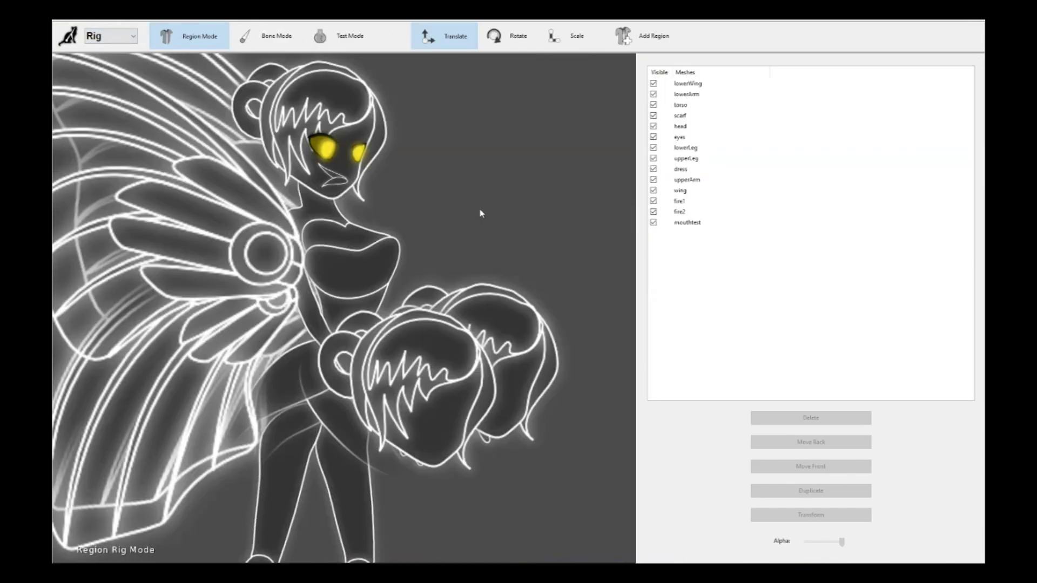
pyautogui.scroll(4, 493, 327)
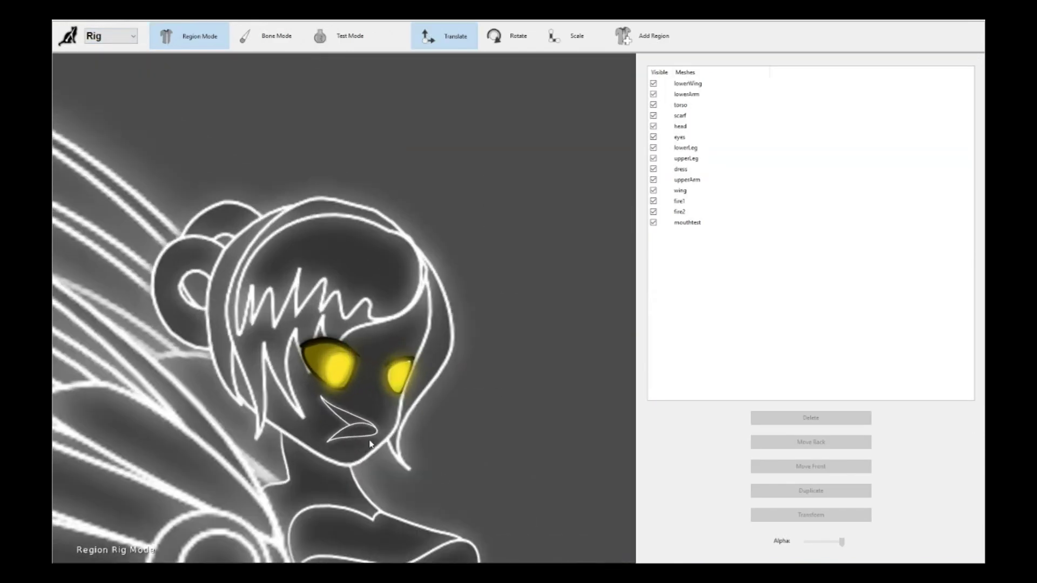
pyautogui.click(373, 443)
pyautogui.scroll(1, 472, 408)
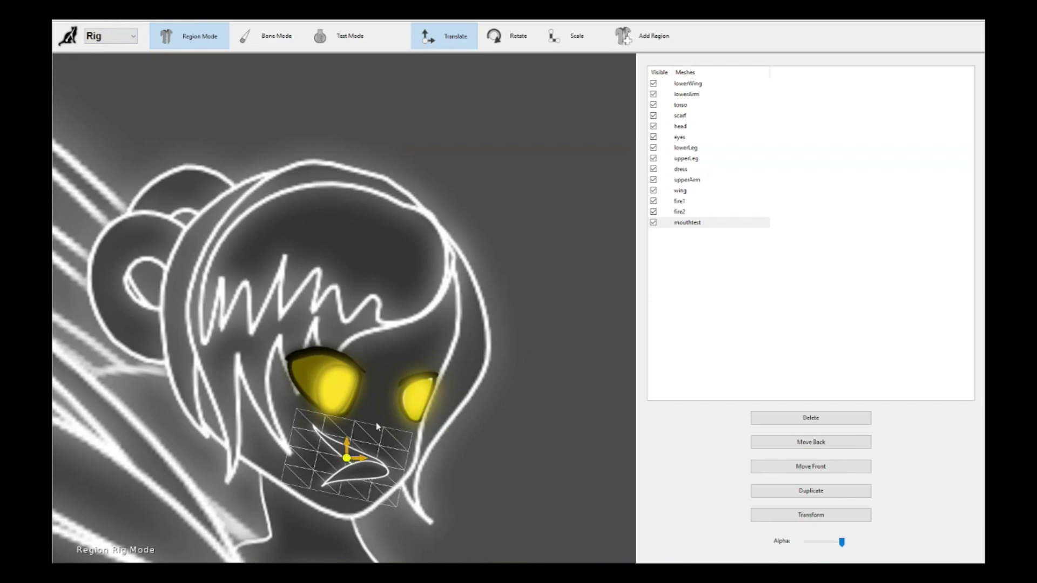
# Step: Check the bones in Bone Mode, return to Region Mode, then enter Animate mode
pyautogui.click(277, 36)
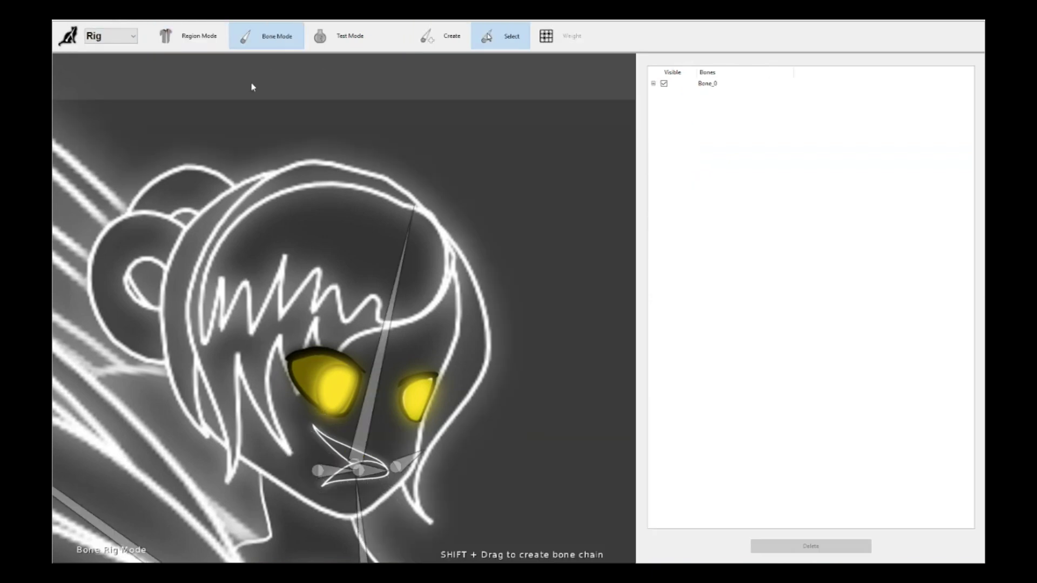
pyautogui.click(219, 37)
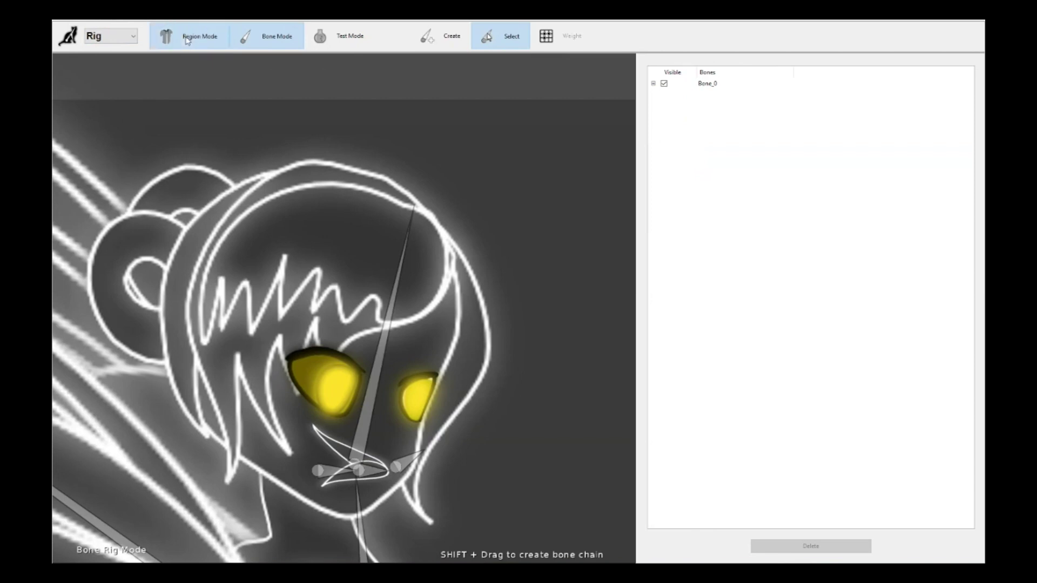
pyautogui.click(111, 35)
pyautogui.click(108, 77)
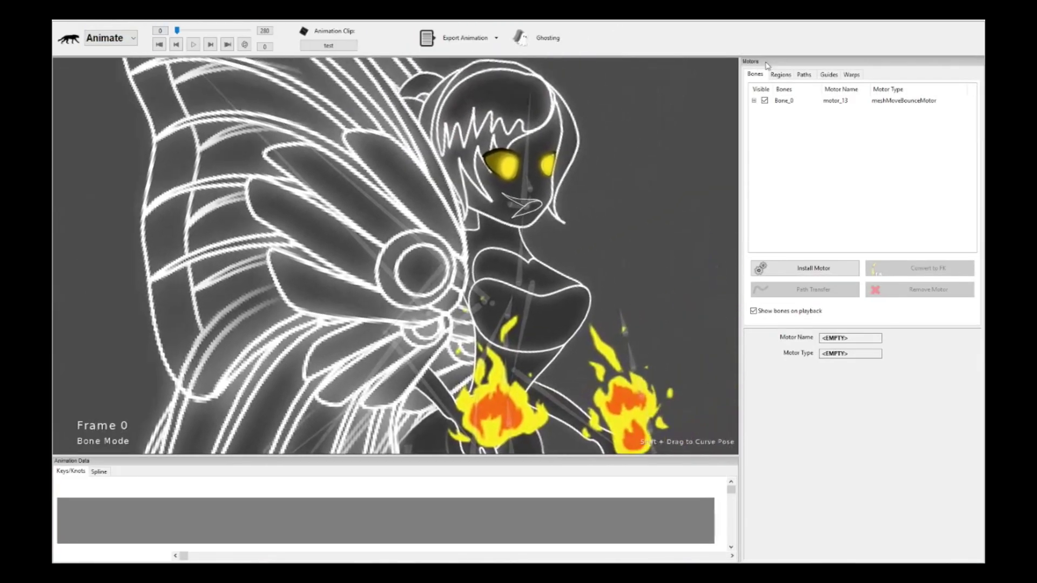
# Step: List the fairy's regions, select and deselect the mouth, and play the animation once from frame 0
pyautogui.click(781, 74)
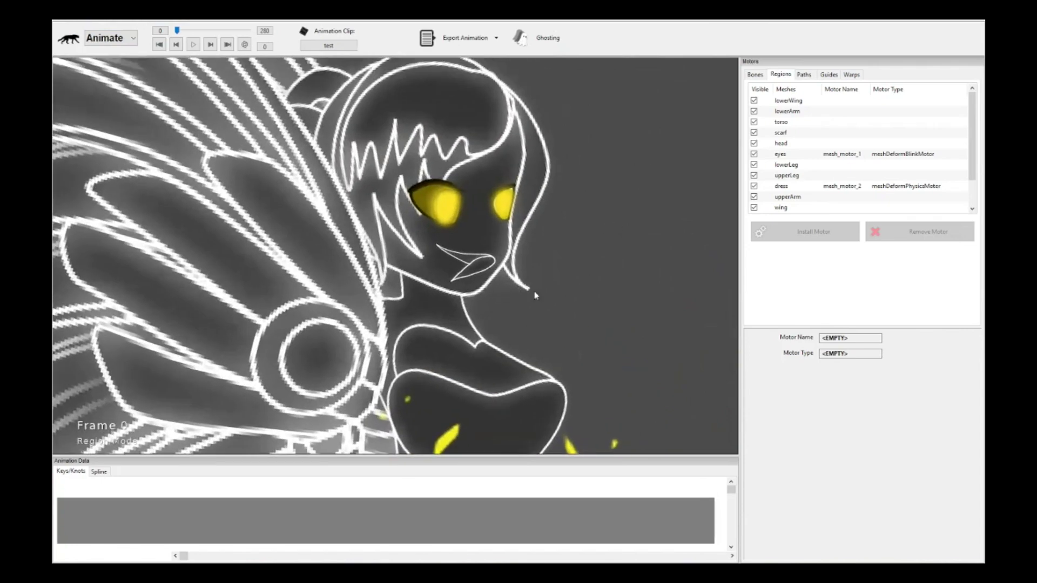
pyautogui.click(480, 273)
pyautogui.click(568, 312)
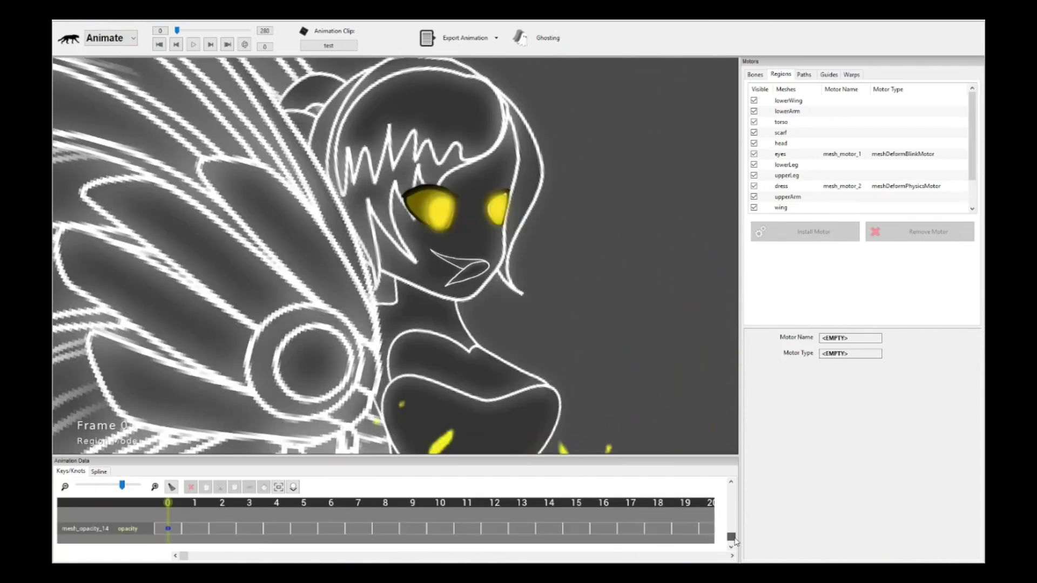
pyautogui.press('space')
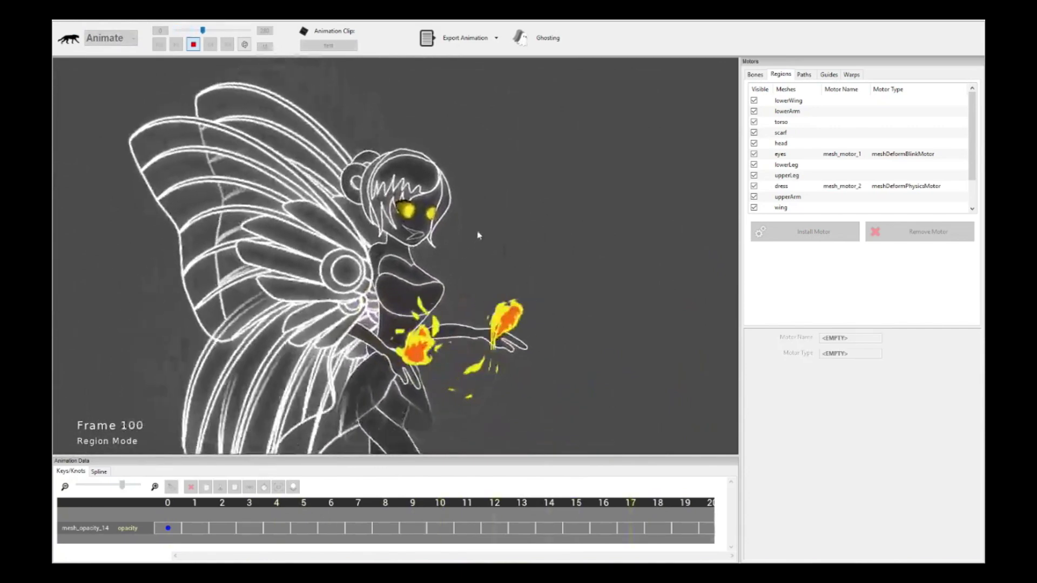
pyautogui.press('space')
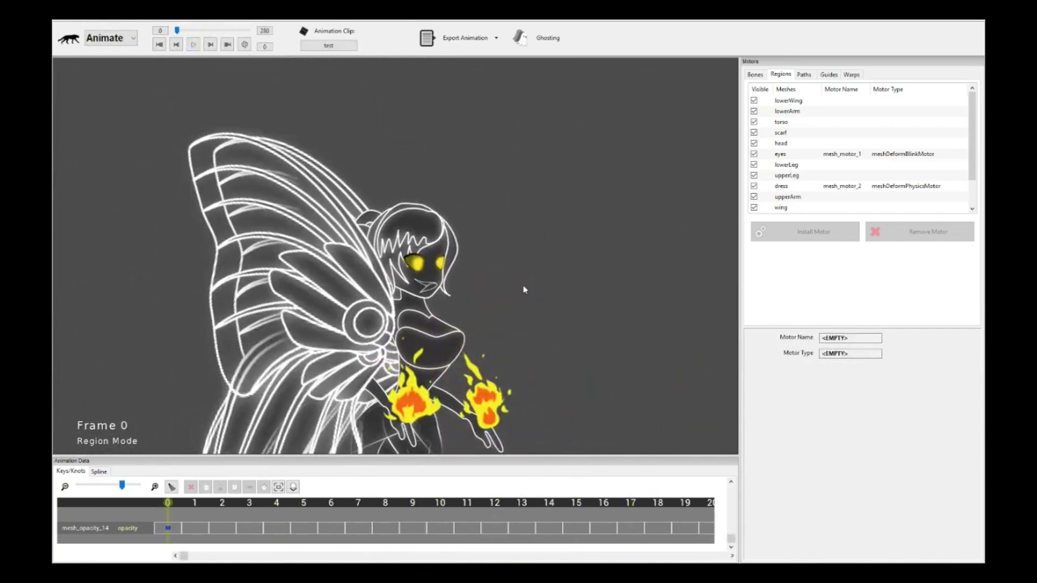
pyautogui.scroll(1, 556, 268)
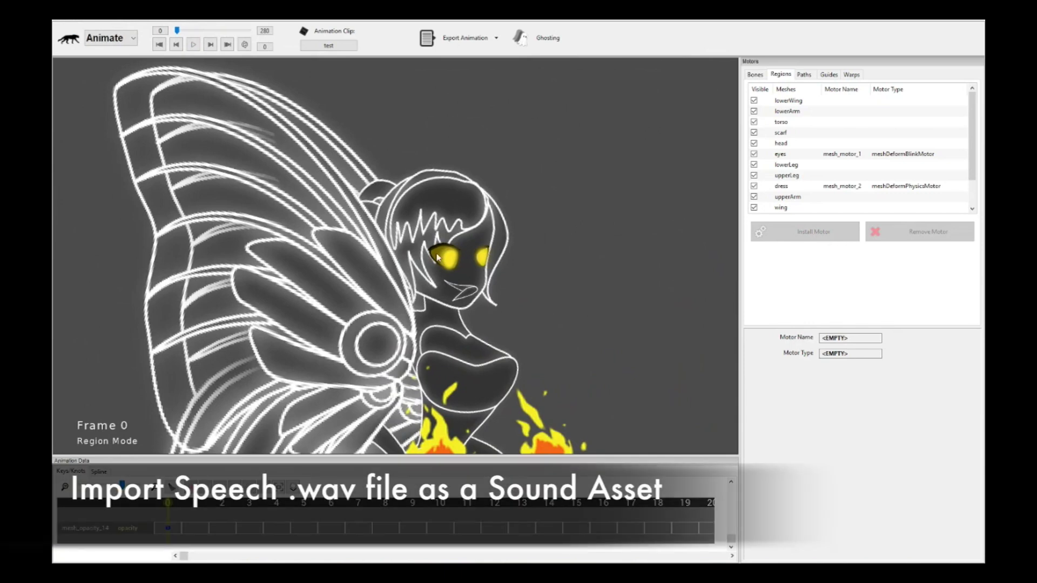
pyautogui.click(144, 22)
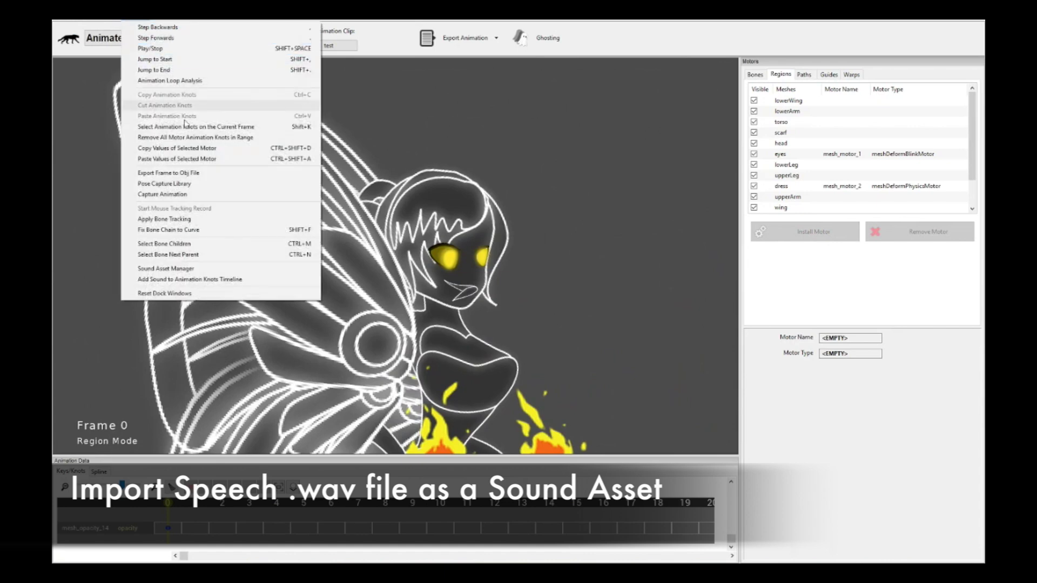
pyautogui.click(216, 269)
pyautogui.moveTo(484, 135); pyautogui.dragTo(560, 178)
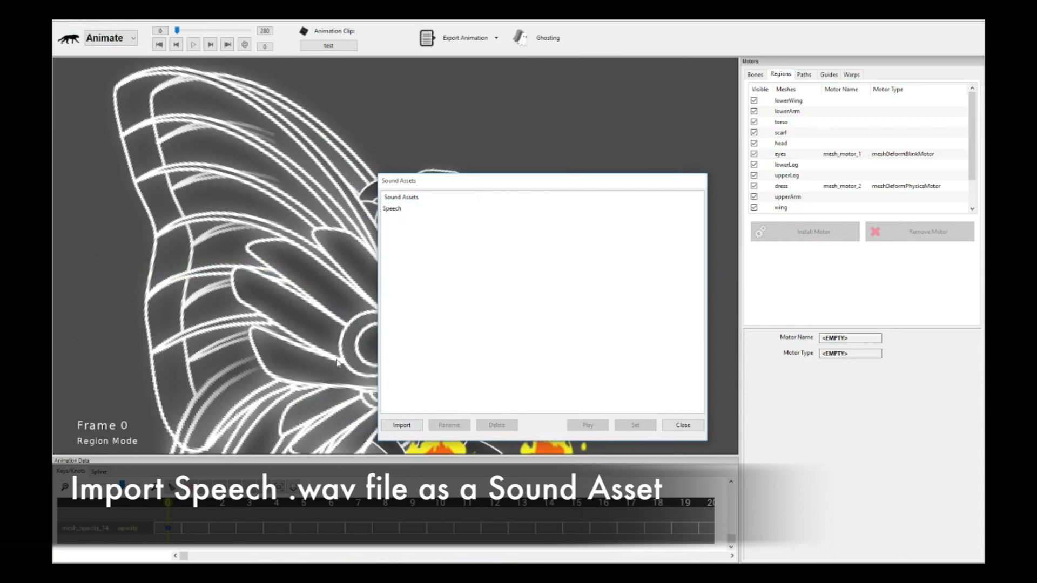
pyautogui.click(401, 425)
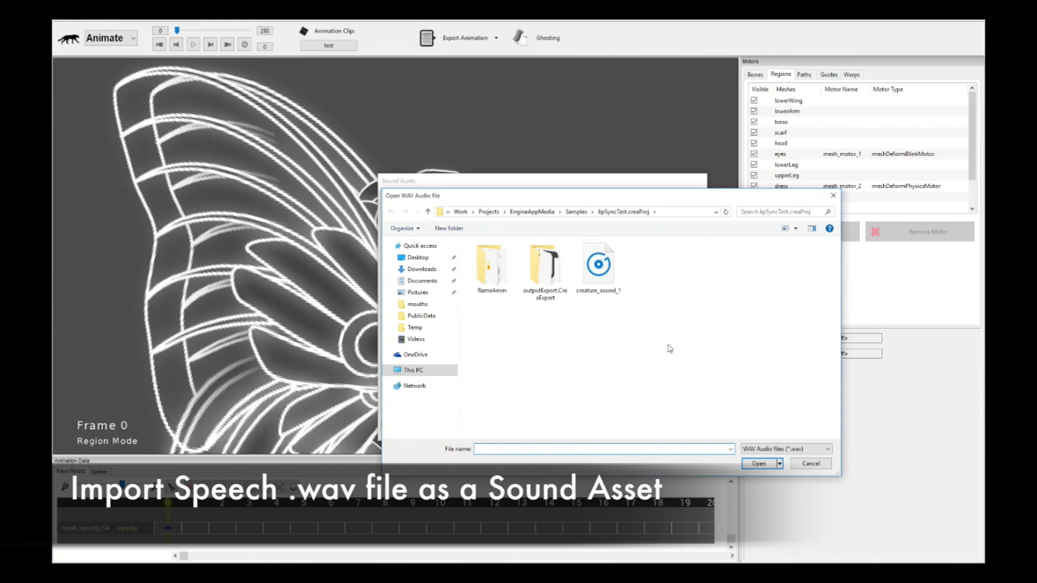
pyautogui.click(597, 270)
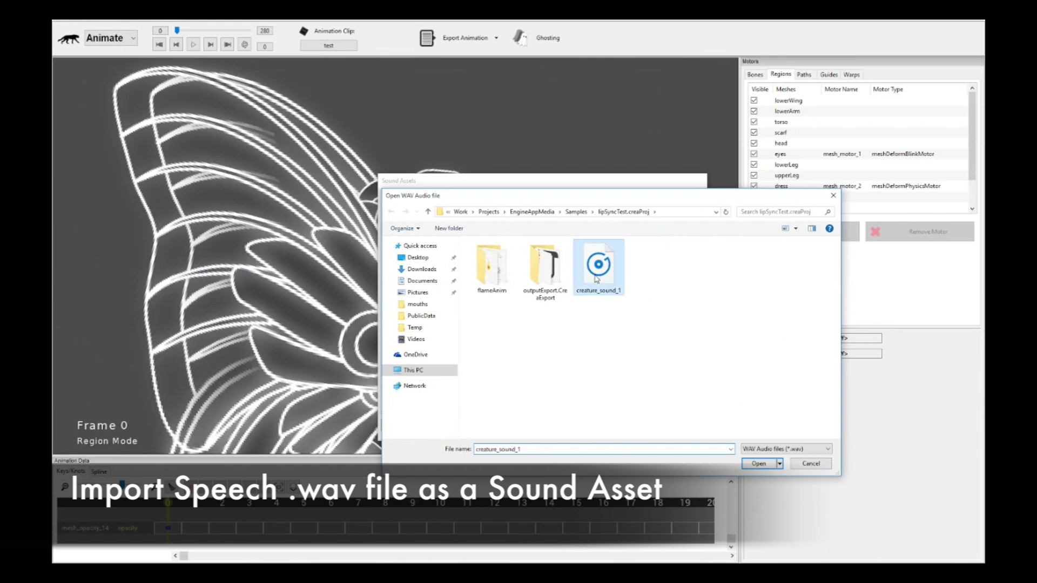
pyautogui.click(801, 461)
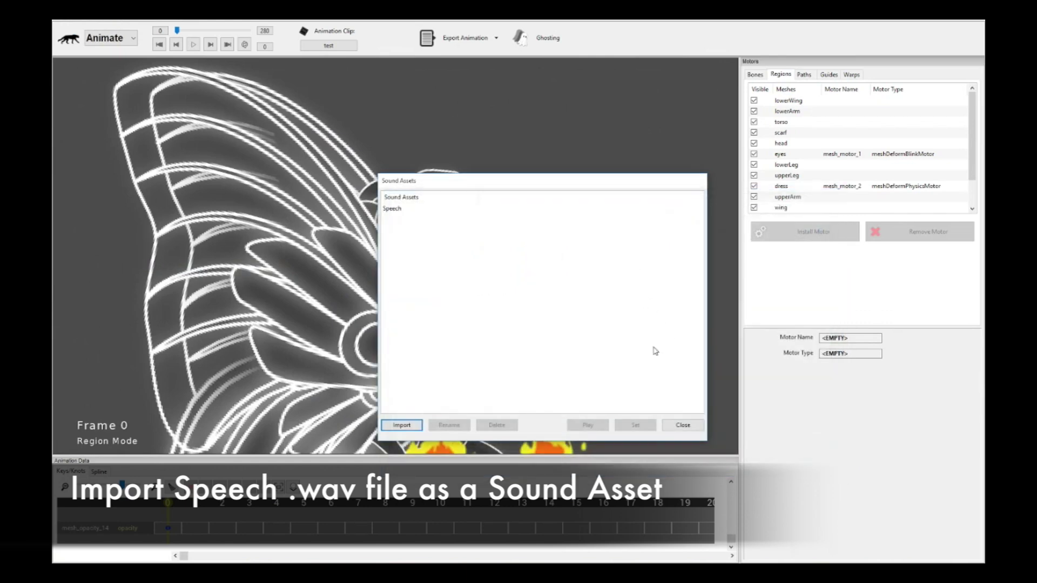
pyautogui.click(393, 210)
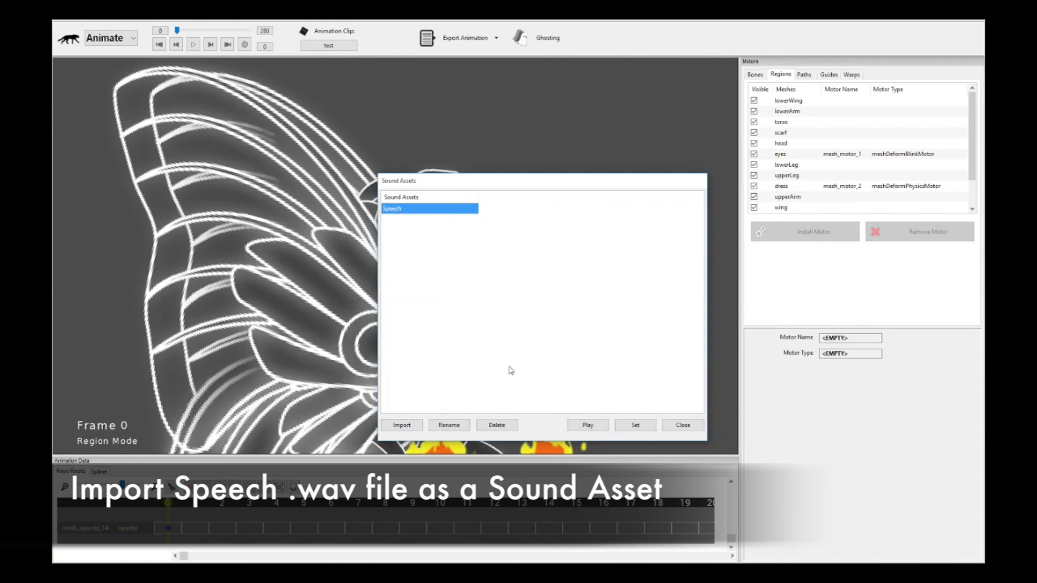
pyautogui.click(586, 425)
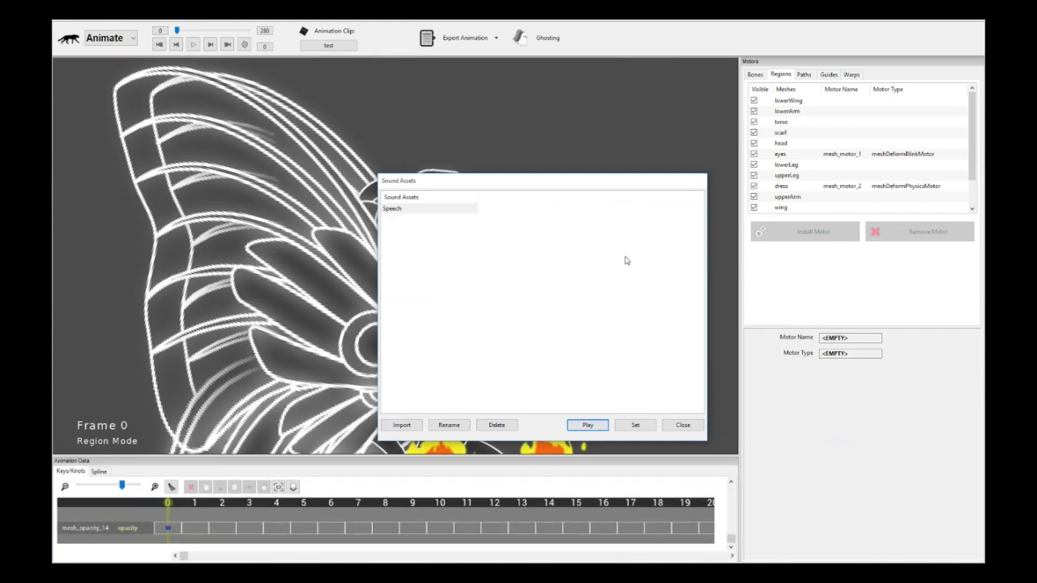
pyautogui.click(385, 210)
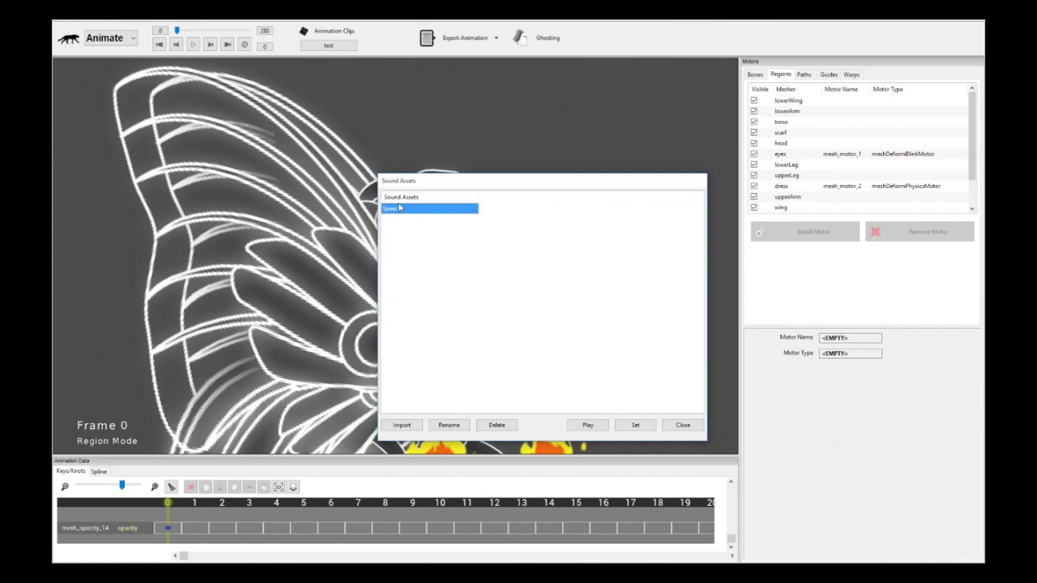
pyautogui.click(683, 424)
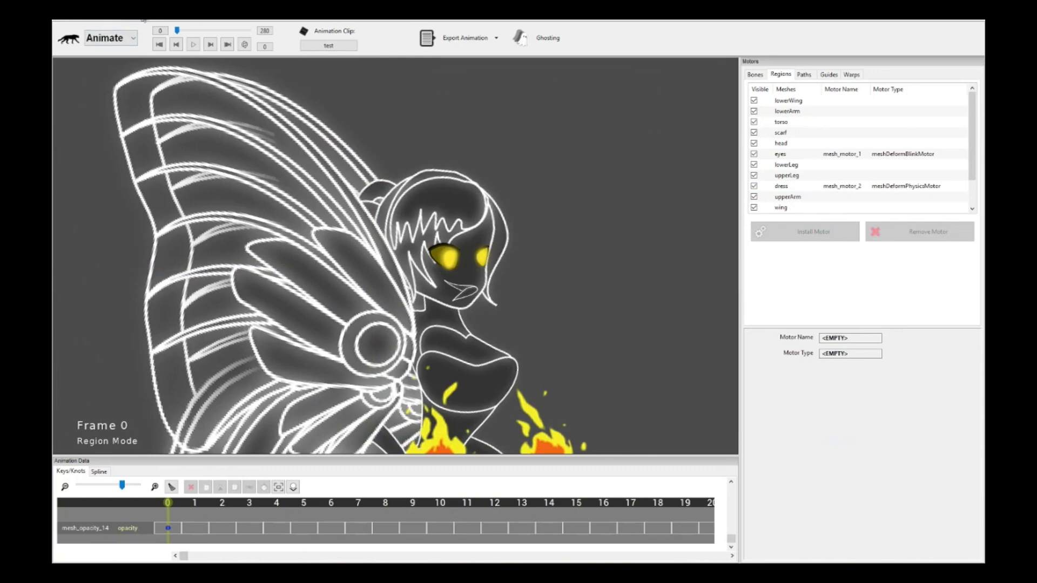
# Step: Add a sound track that plays the Speech sound at frame 10
pyautogui.click(139, 20)
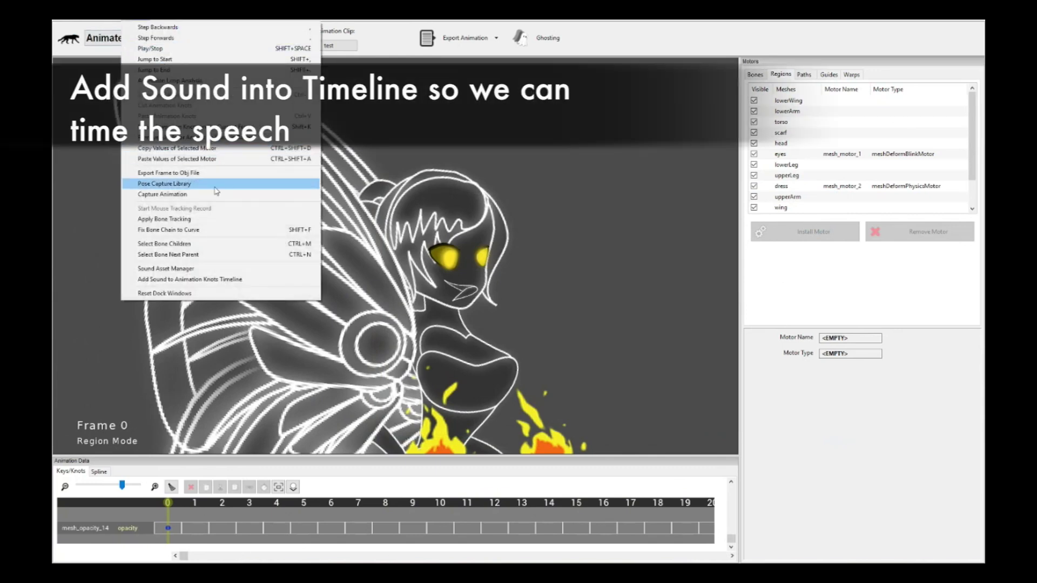
pyautogui.click(239, 281)
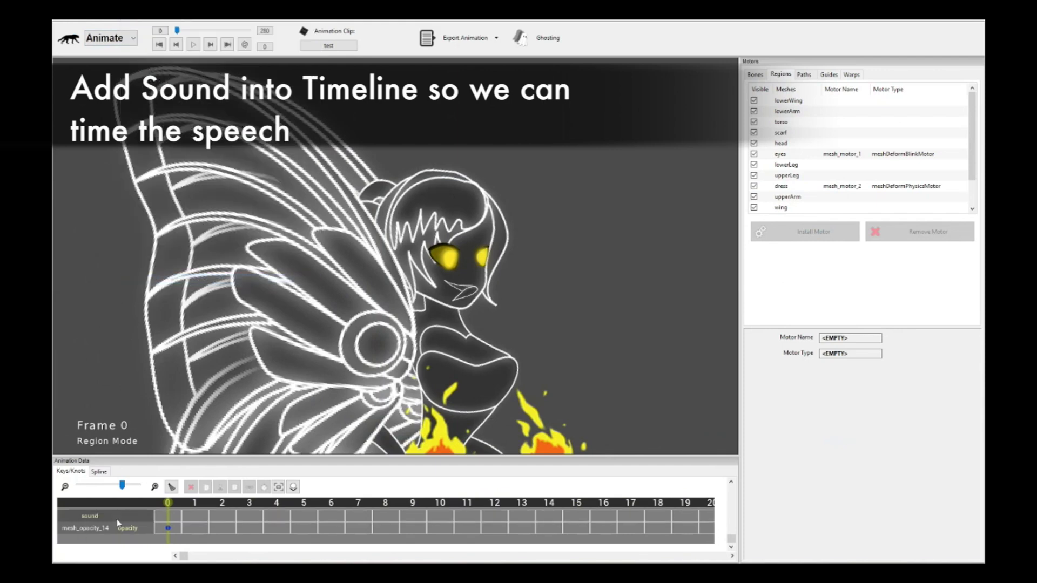
pyautogui.click(441, 505)
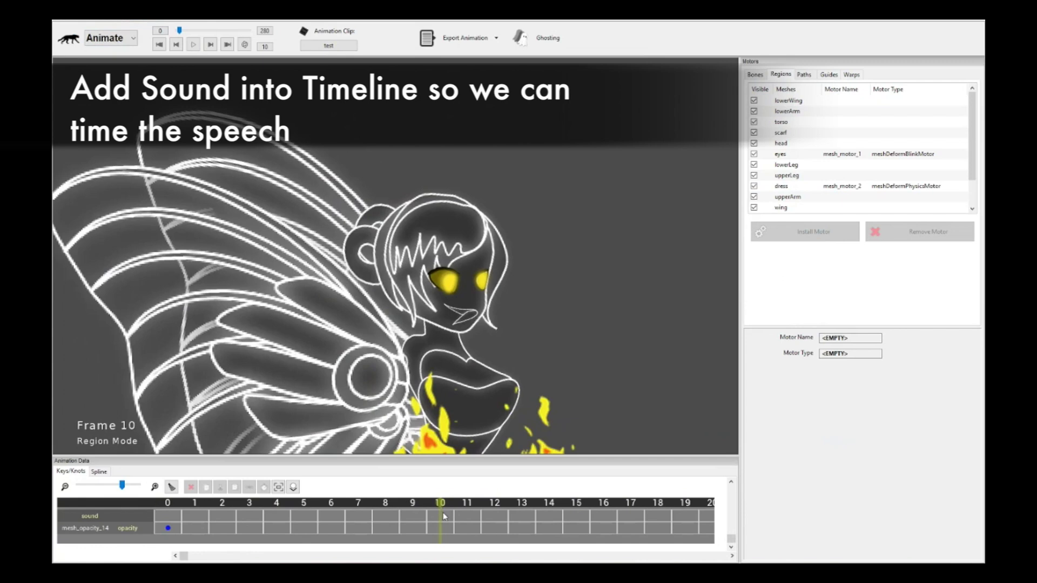
pyautogui.click(445, 517)
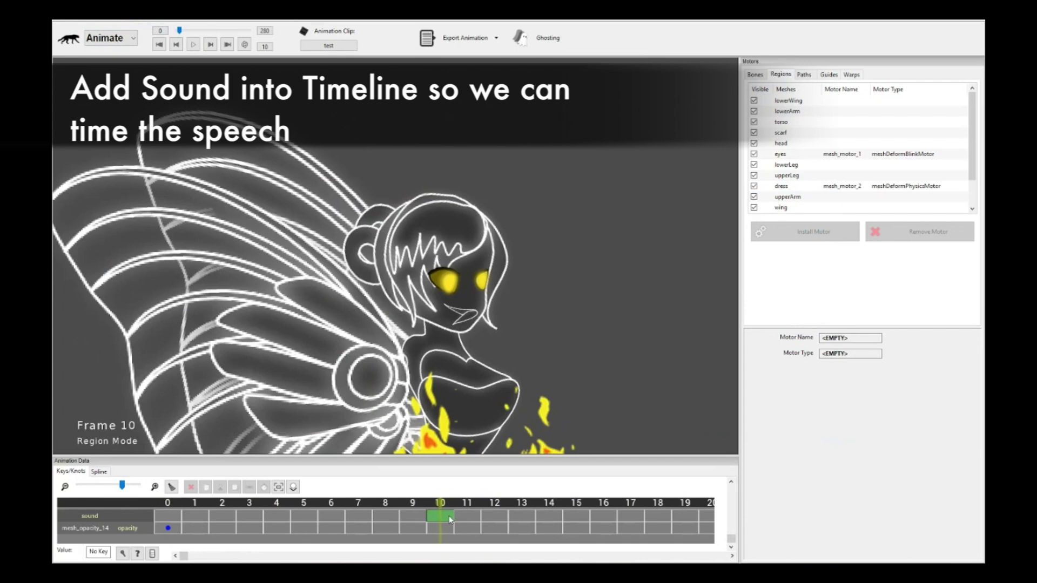
pyautogui.click(138, 553)
pyautogui.click(414, 210)
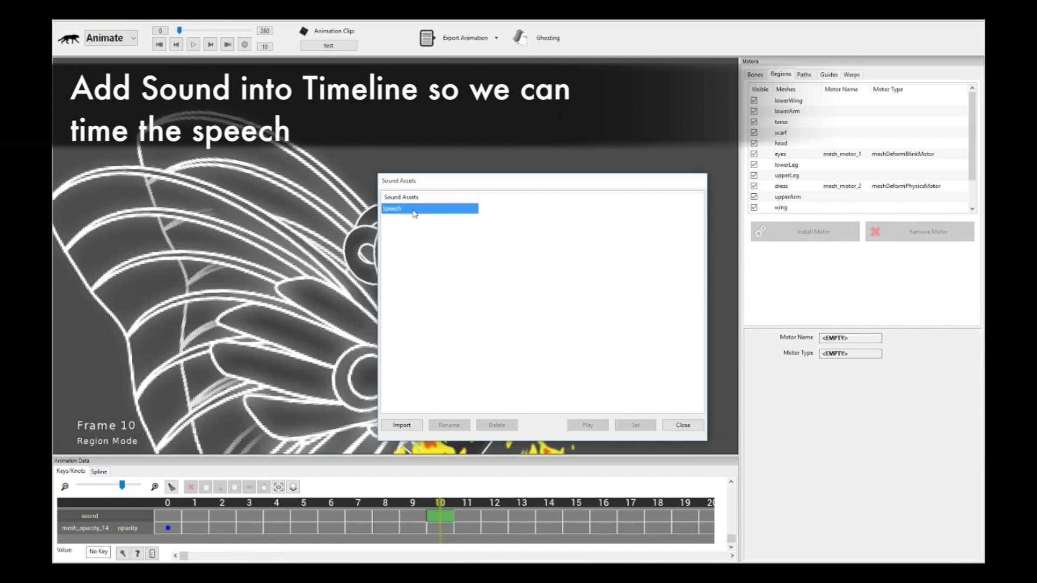
pyautogui.click(636, 426)
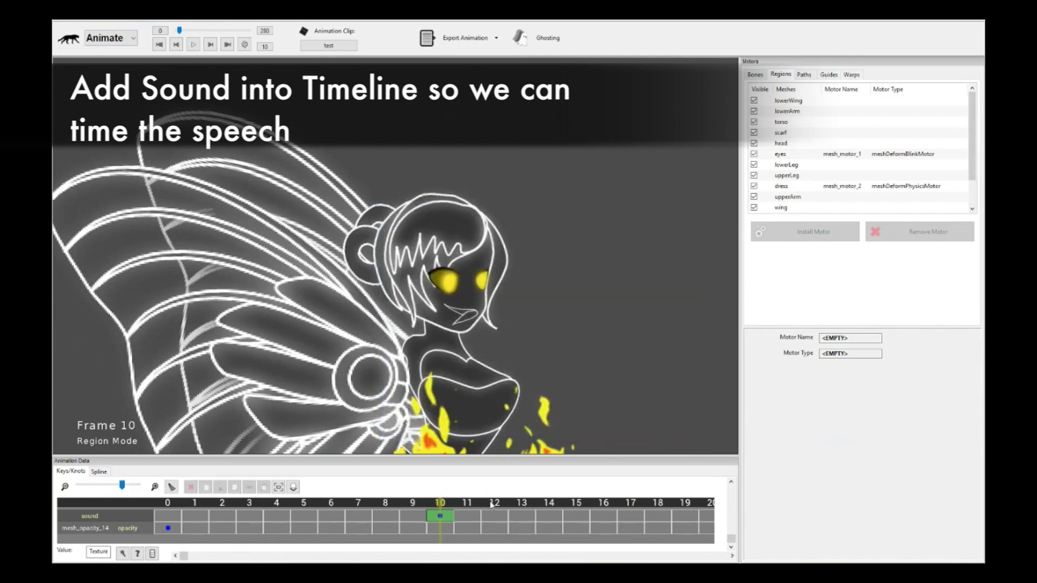
# Step: Play the animation with sound from frame 0, stop, and return the playhead to frame 10
pyautogui.click(169, 504)
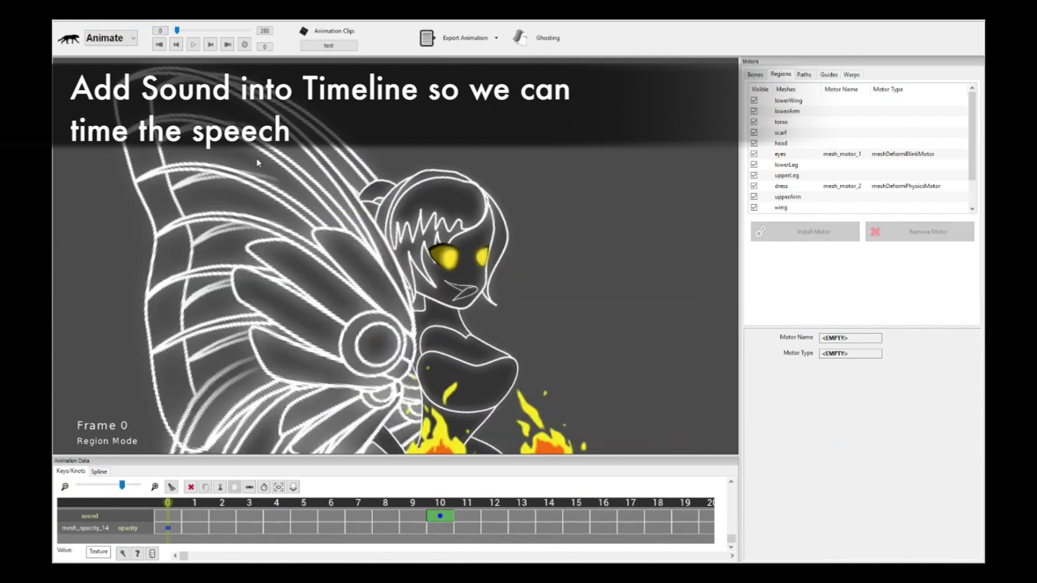
pyautogui.press('space')
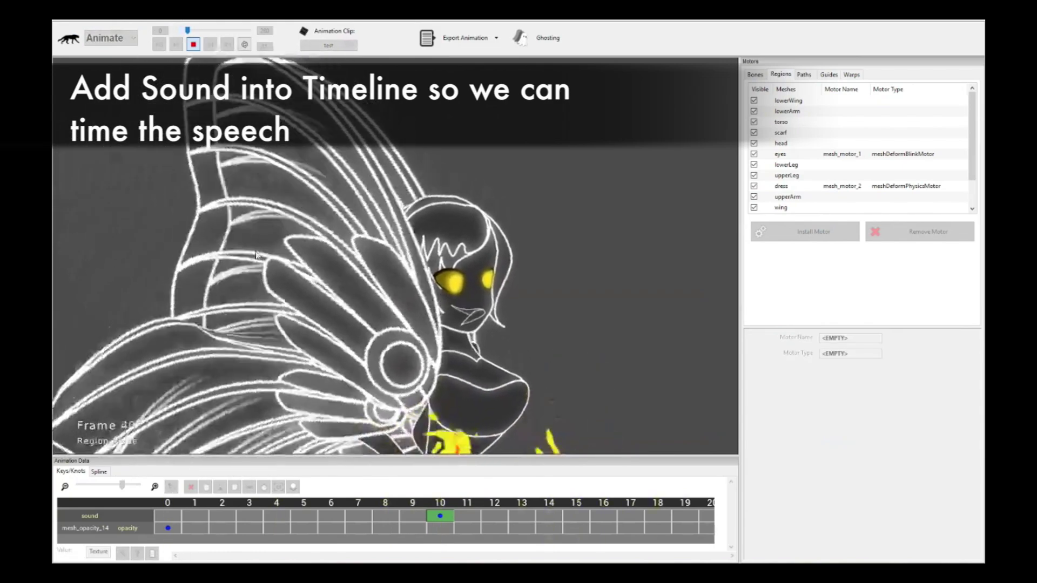
pyautogui.press('space')
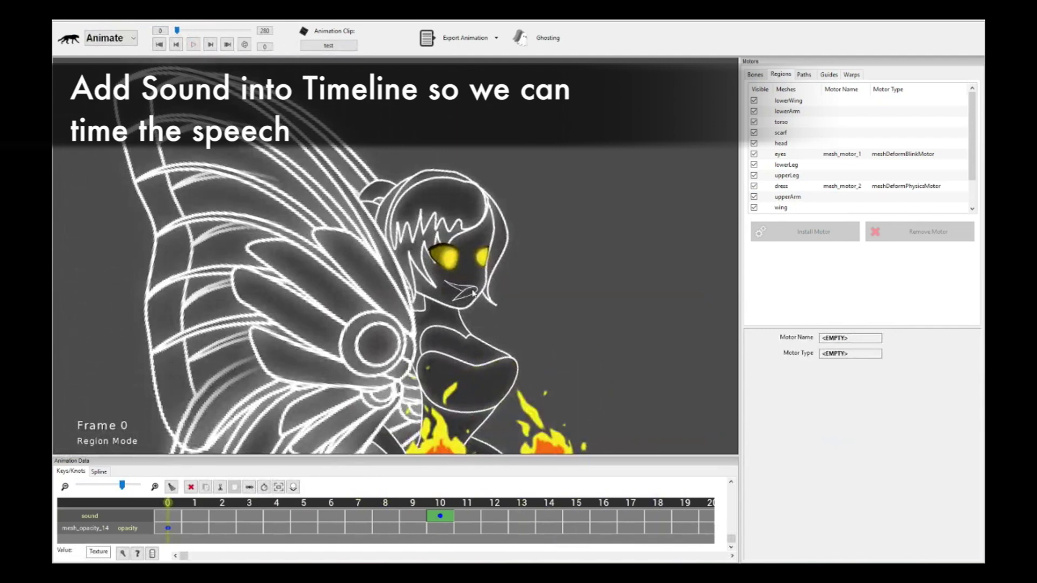
pyautogui.click(441, 504)
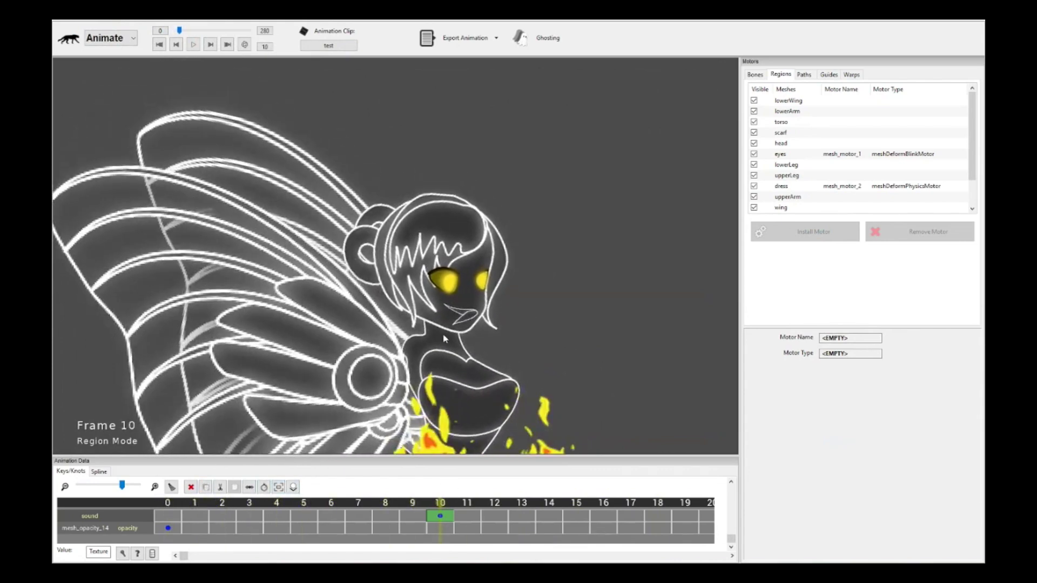
# Step: Enable Image Swap on the mouth region and open its Sprite Frame Manager
pyautogui.click(464, 316)
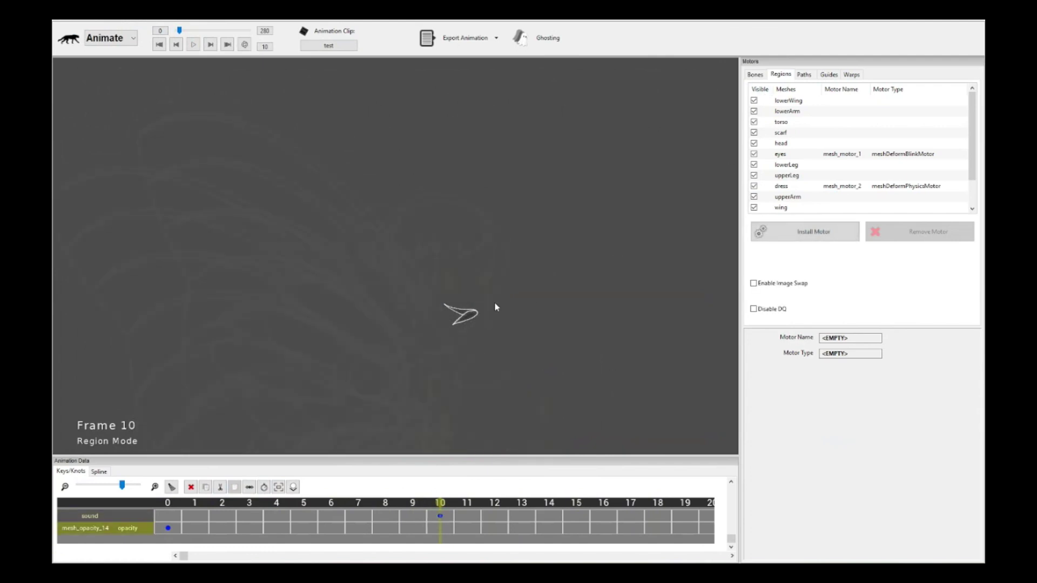
pyautogui.click(791, 288)
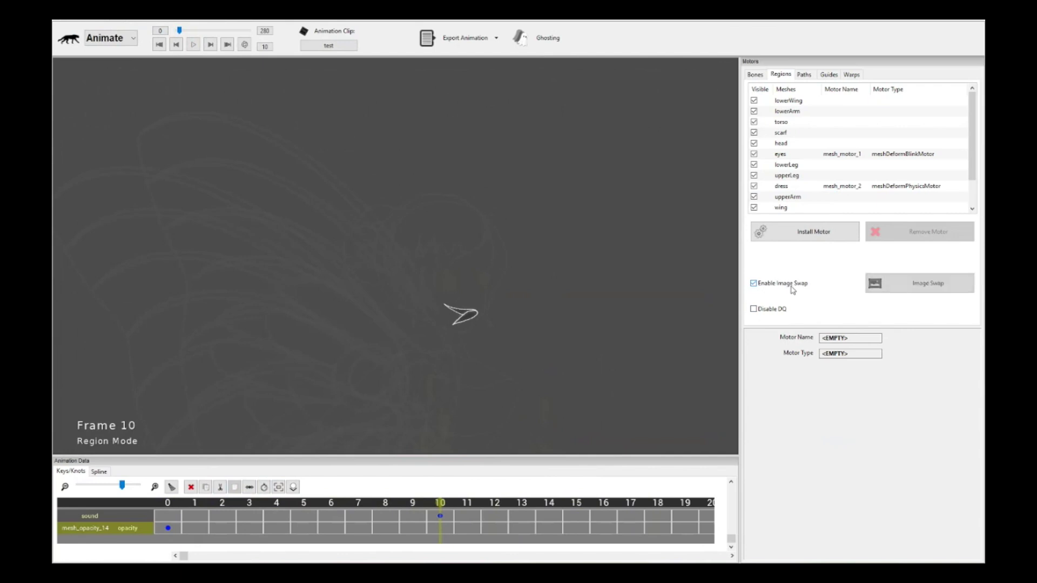
pyautogui.click(902, 287)
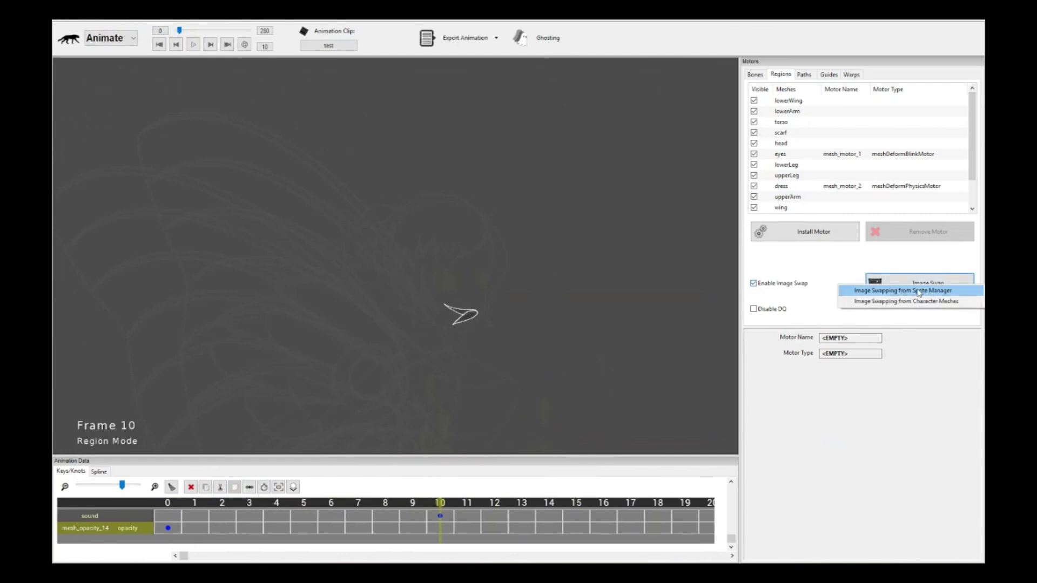
pyautogui.click(918, 291)
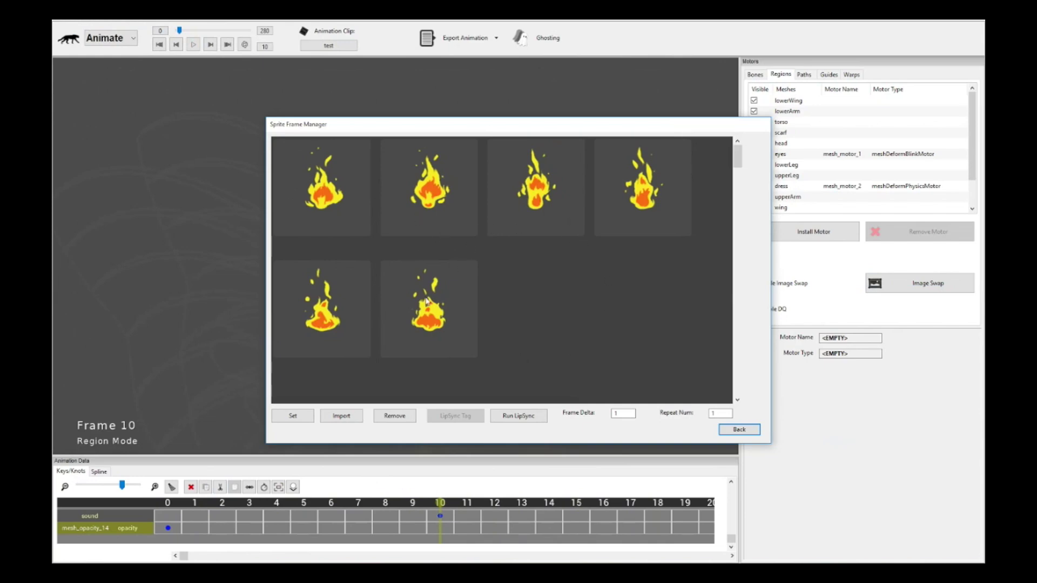
pyautogui.scroll(-1, 489, 280)
pyautogui.scroll(1, 489, 281)
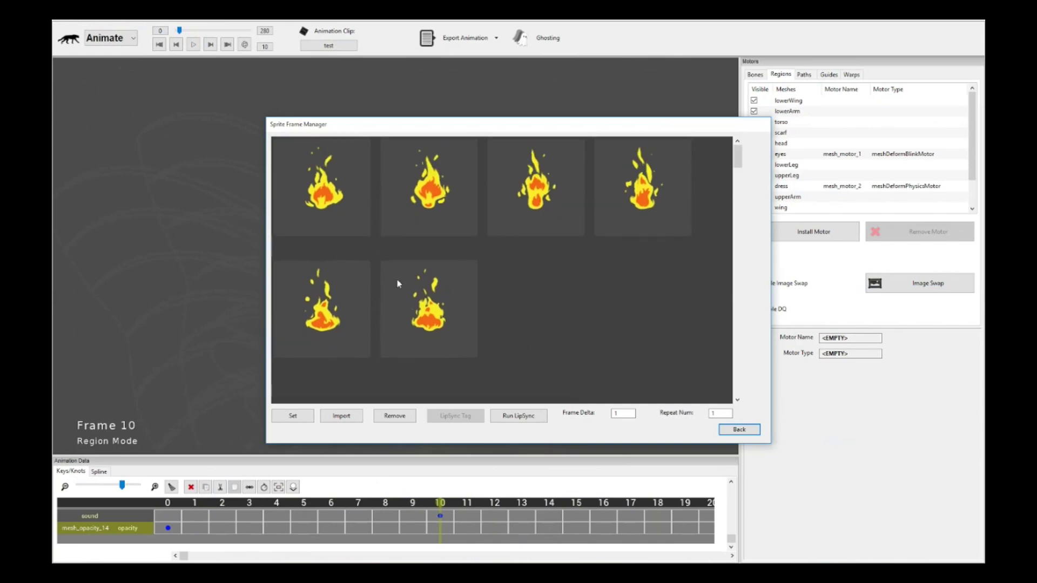
# Step: Import all ten mouth-shape PNGs from the CustomMouths folder as sprite frames
pyautogui.click(358, 413)
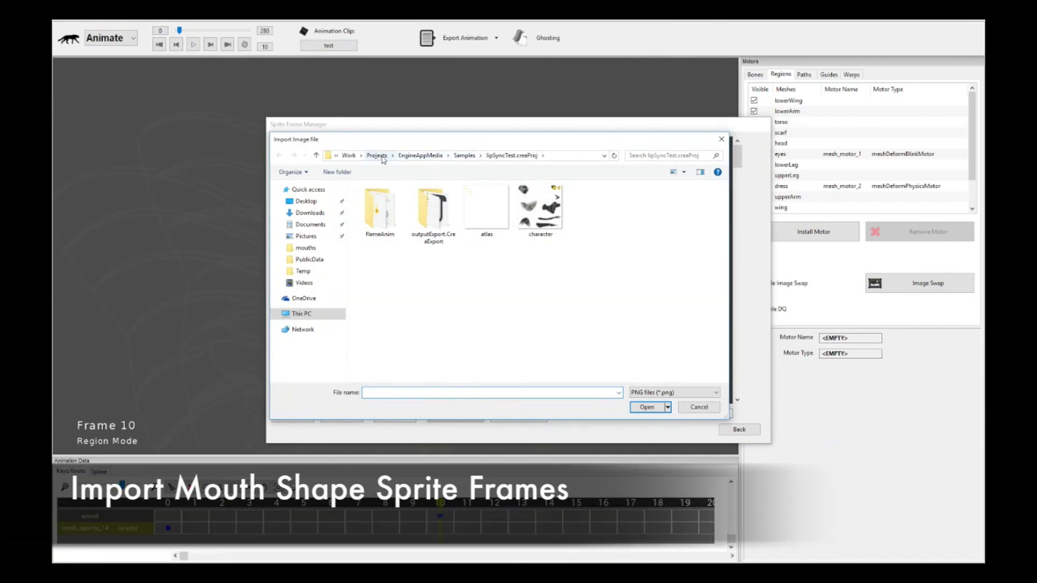
pyautogui.click(377, 156)
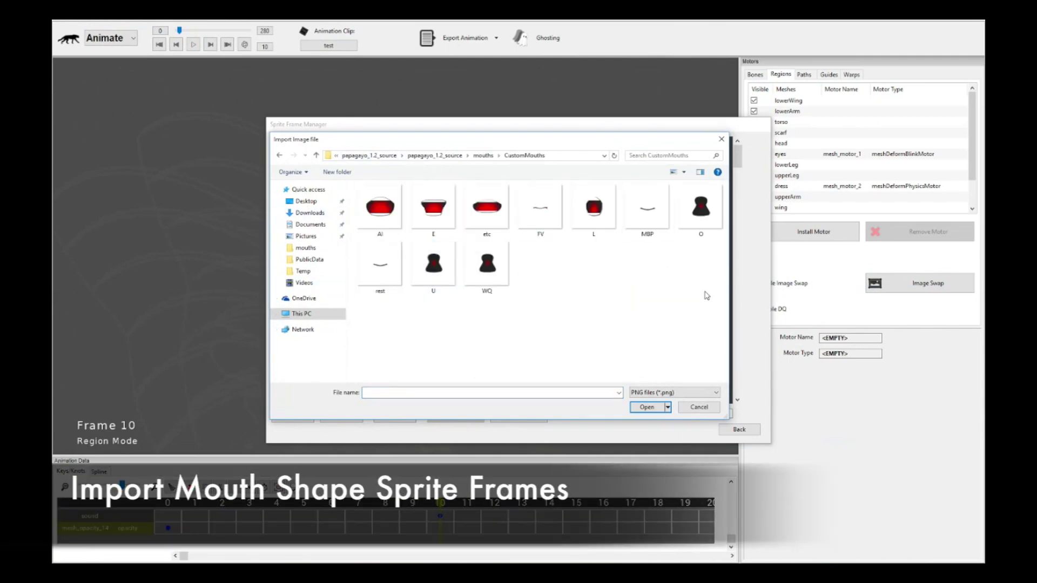
pyautogui.moveTo(706, 293); pyautogui.dragTo(355, 191)
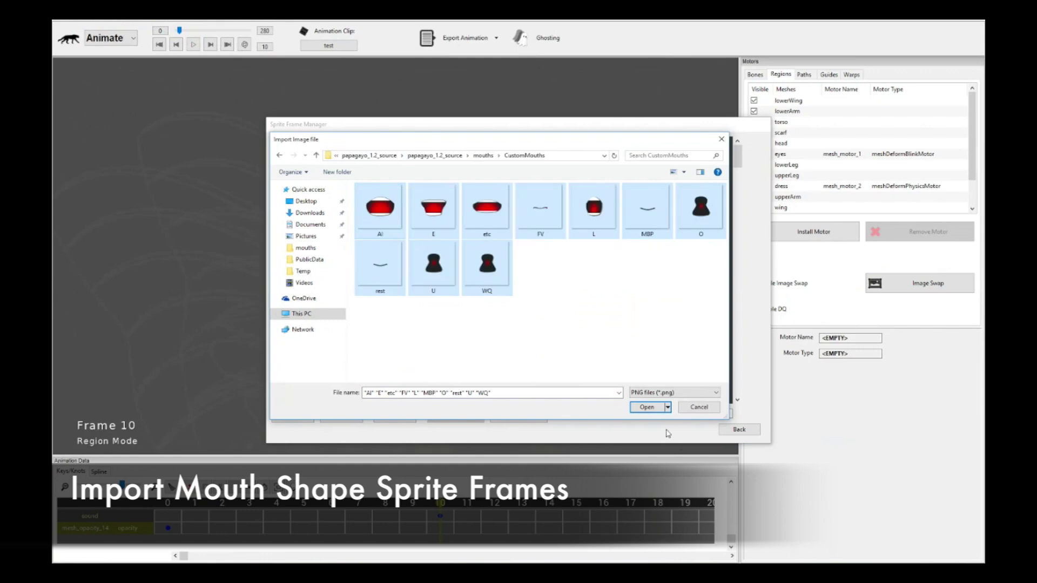
pyautogui.click(648, 407)
pyautogui.scroll(-2, 654, 386)
pyautogui.scroll(3, 655, 386)
pyautogui.scroll(-4, 654, 386)
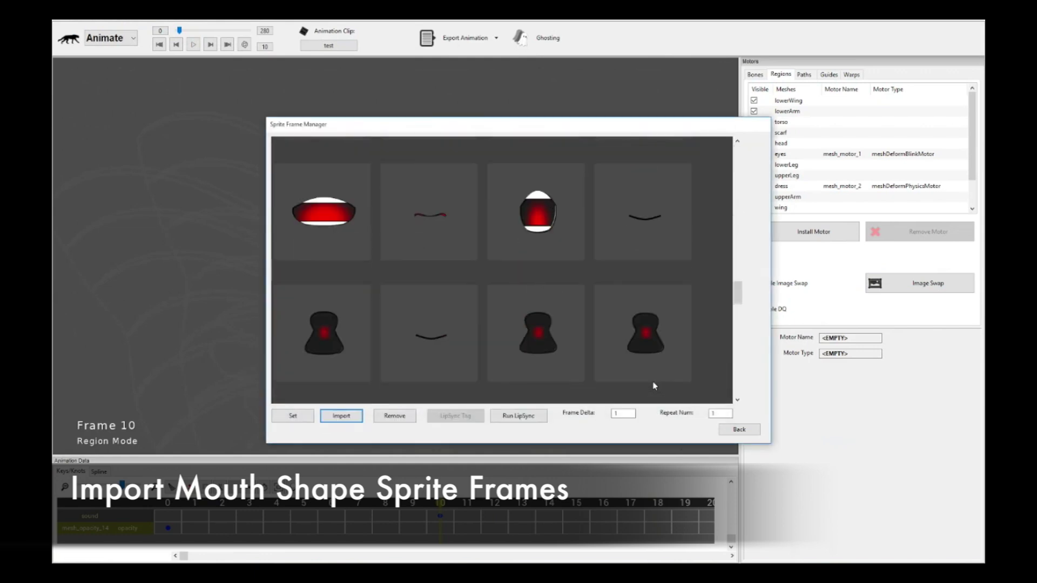
pyautogui.scroll(3, 657, 373)
pyautogui.scroll(-3, 602, 303)
pyautogui.scroll(3, 538, 249)
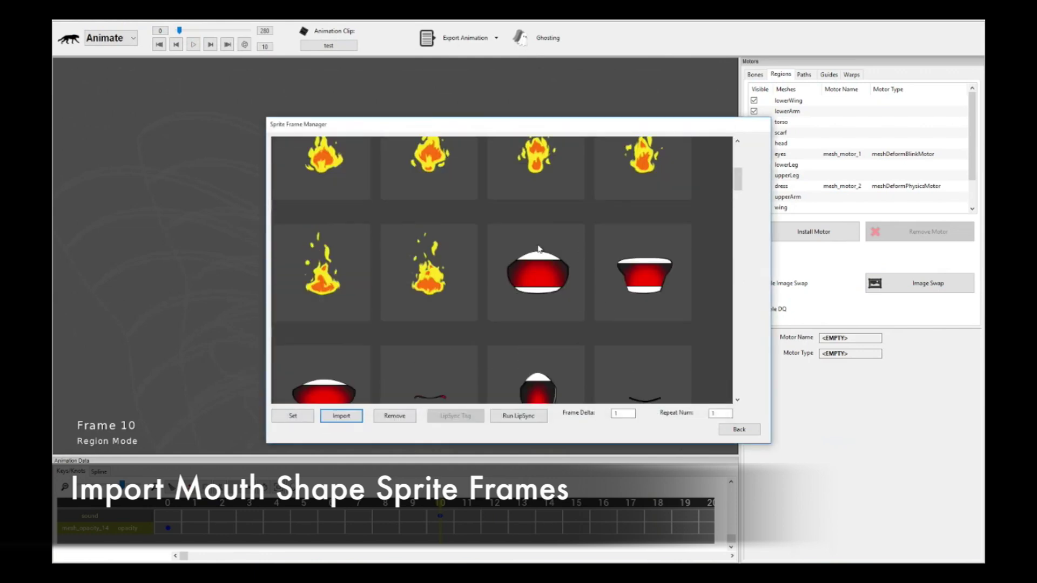
pyautogui.scroll(-3, 692, 279)
pyautogui.scroll(3, 688, 283)
# Step: Click through the newly imported mouth sprite tiles to check each one
pyautogui.click(538, 254)
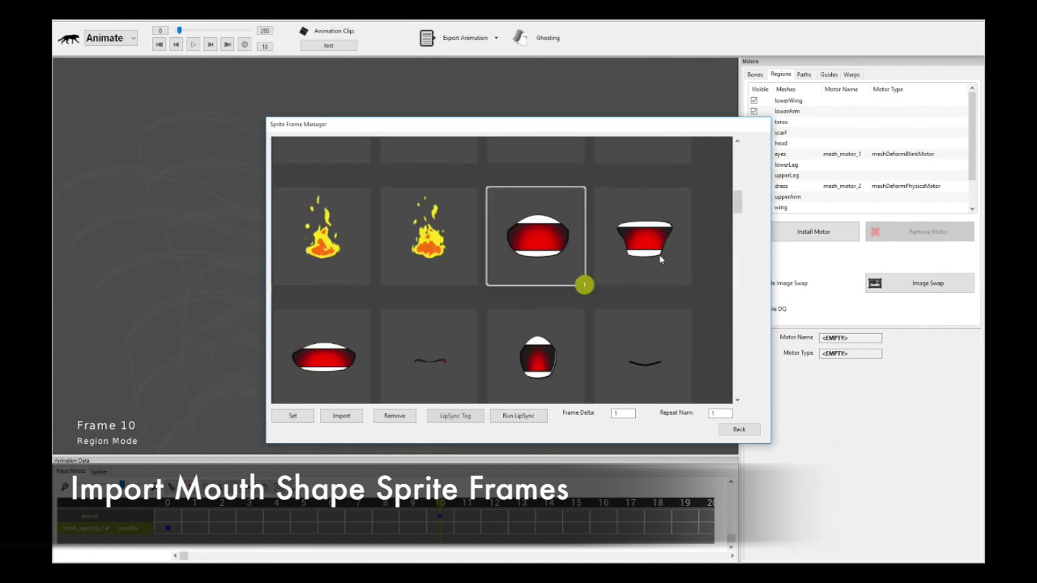
pyautogui.click(654, 254)
pyautogui.scroll(-1, 676, 290)
pyautogui.scroll(-1, 676, 291)
pyautogui.click(653, 238)
pyautogui.click(540, 241)
pyautogui.click(451, 241)
pyautogui.click(346, 241)
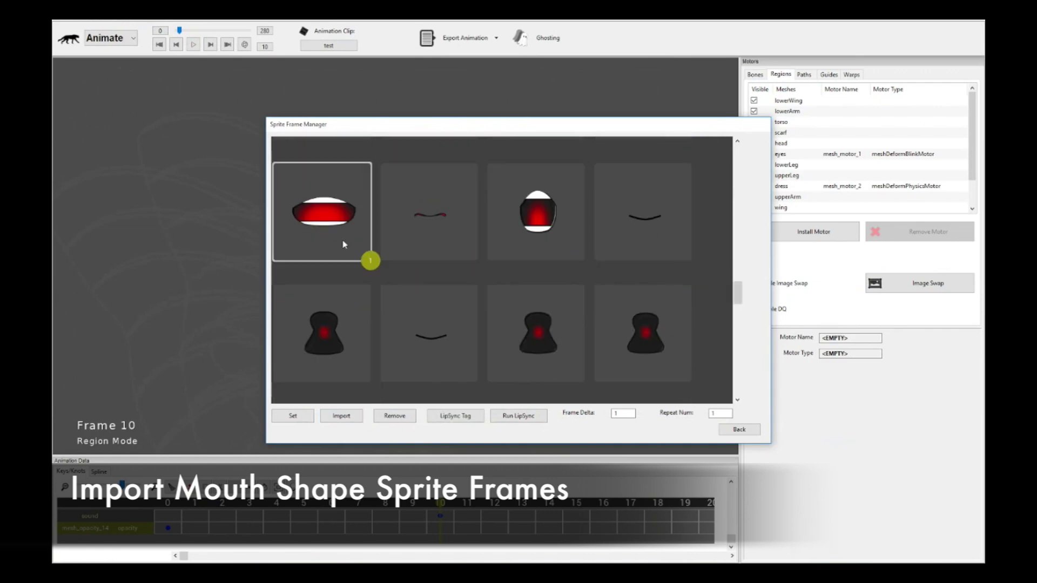
pyautogui.click(351, 318)
pyautogui.click(457, 331)
pyautogui.click(482, 335)
pyautogui.click(644, 343)
pyautogui.click(510, 330)
pyautogui.click(424, 308)
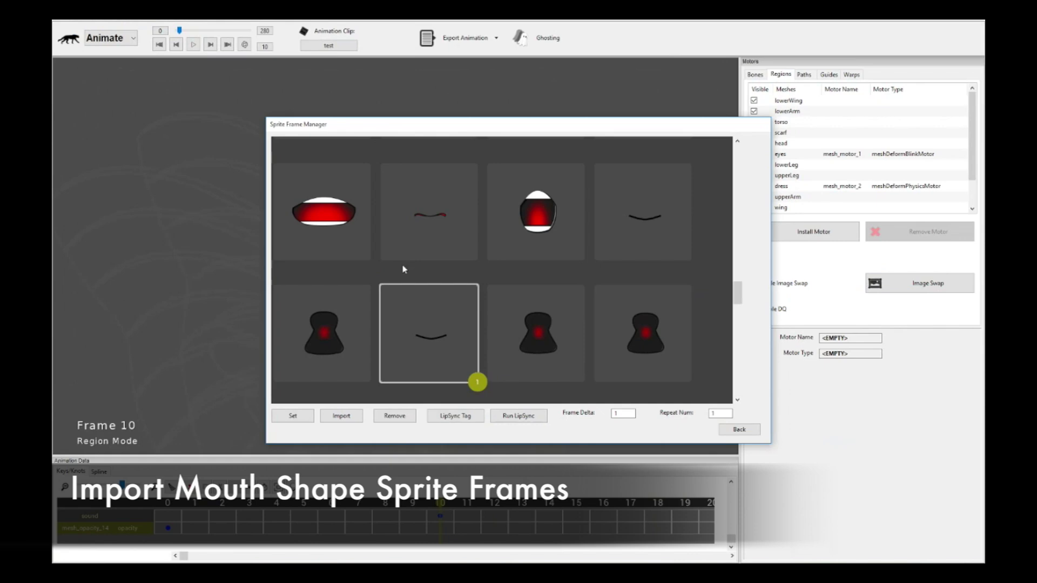
pyautogui.click(411, 266)
pyautogui.click(452, 235)
pyautogui.click(540, 234)
pyautogui.click(650, 234)
pyautogui.scroll(1, 650, 234)
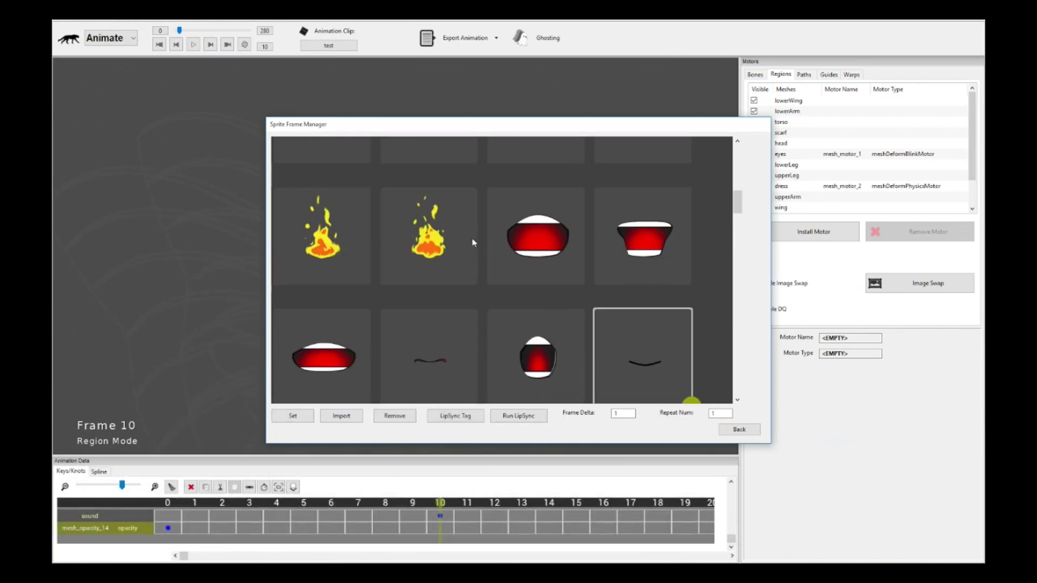
pyautogui.click(475, 244)
pyautogui.click(577, 246)
pyautogui.click(635, 245)
pyautogui.click(641, 318)
pyautogui.click(566, 333)
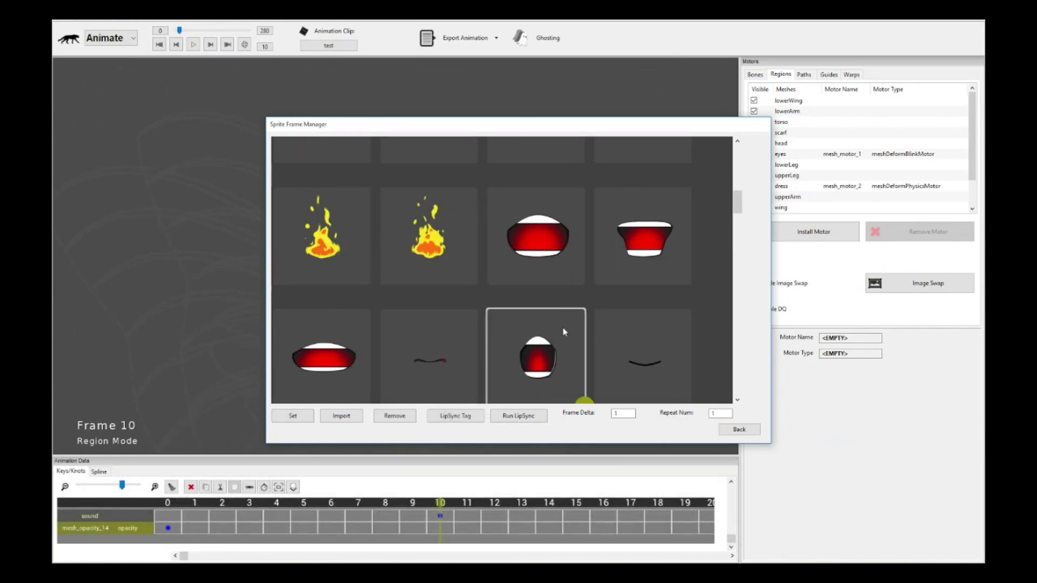
pyautogui.click(559, 256)
pyautogui.click(669, 245)
pyautogui.click(566, 244)
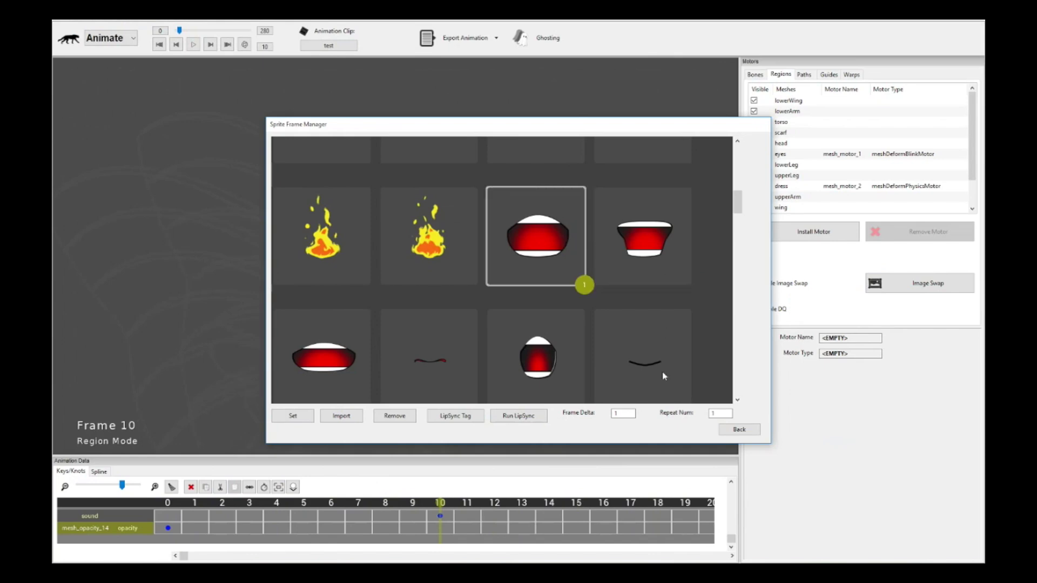
pyautogui.click(662, 371)
pyautogui.click(554, 240)
pyautogui.click(670, 243)
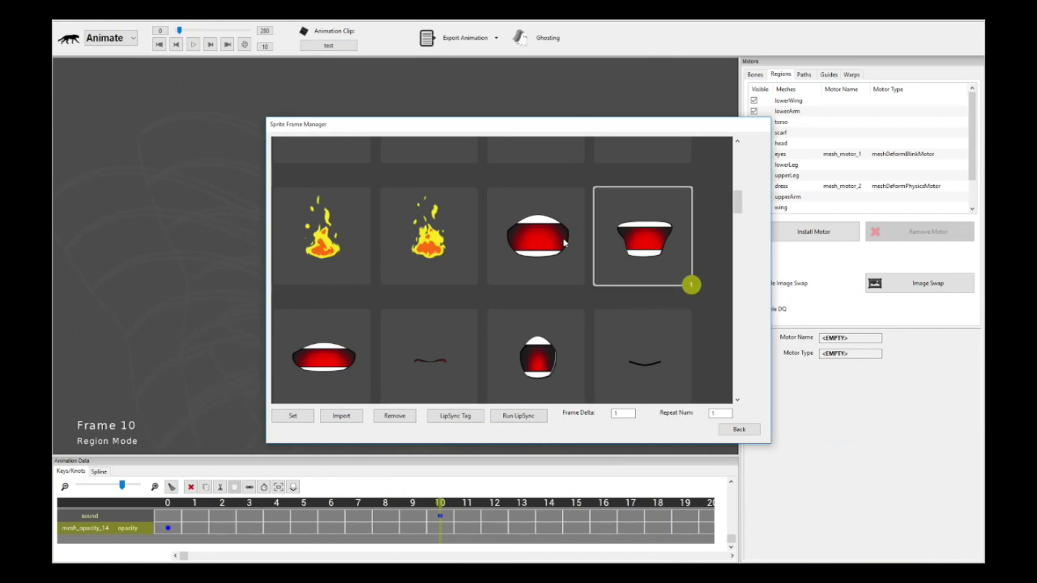
pyautogui.scroll(-2, 595, 217)
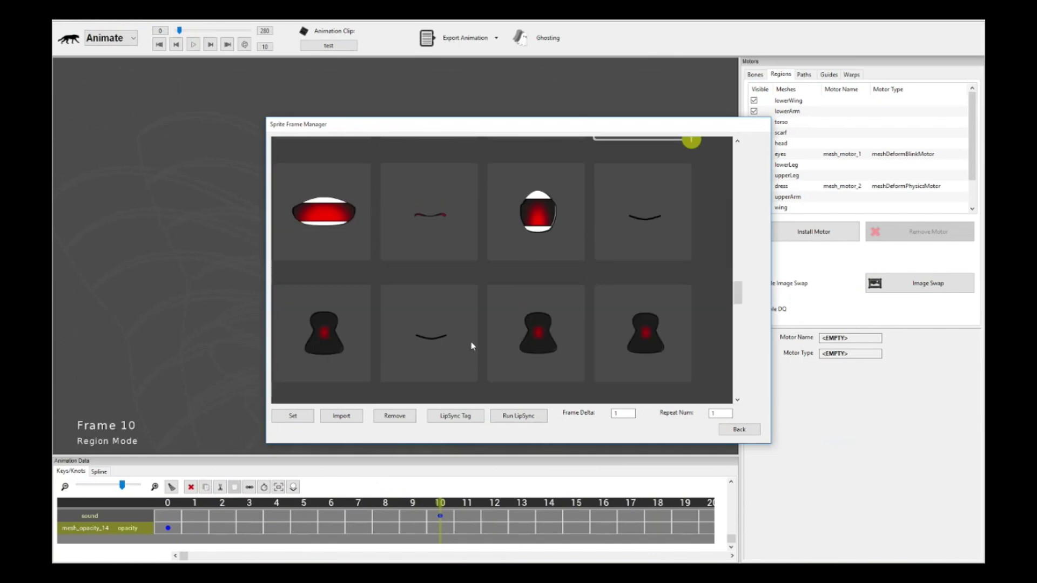
# Step: Move the CustomMouths folder window left and check the AI, E, etc, FV and L mouth images
pyautogui.click(268, 536)
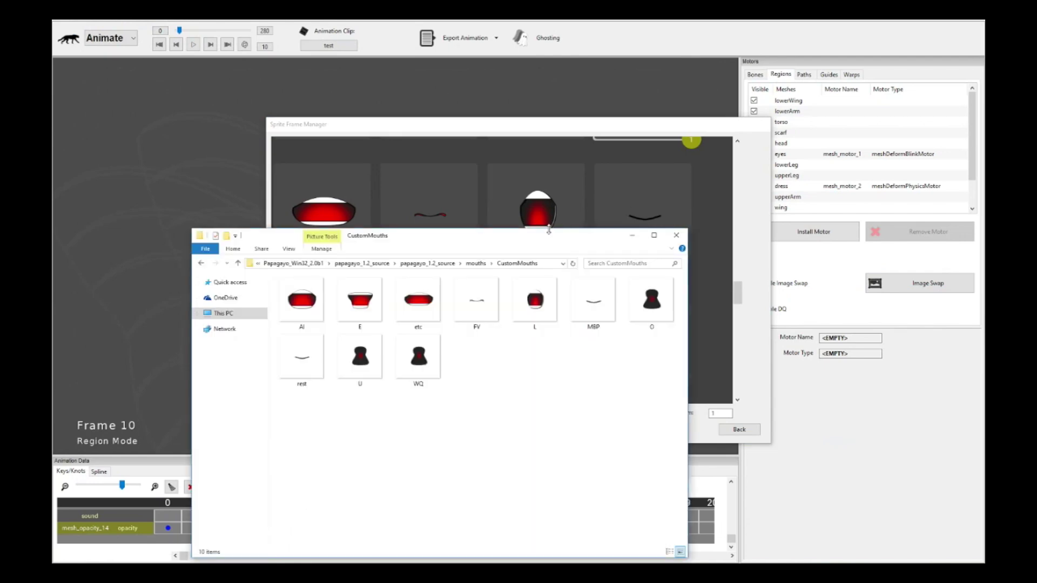
pyautogui.moveTo(549, 236); pyautogui.dragTo(416, 184)
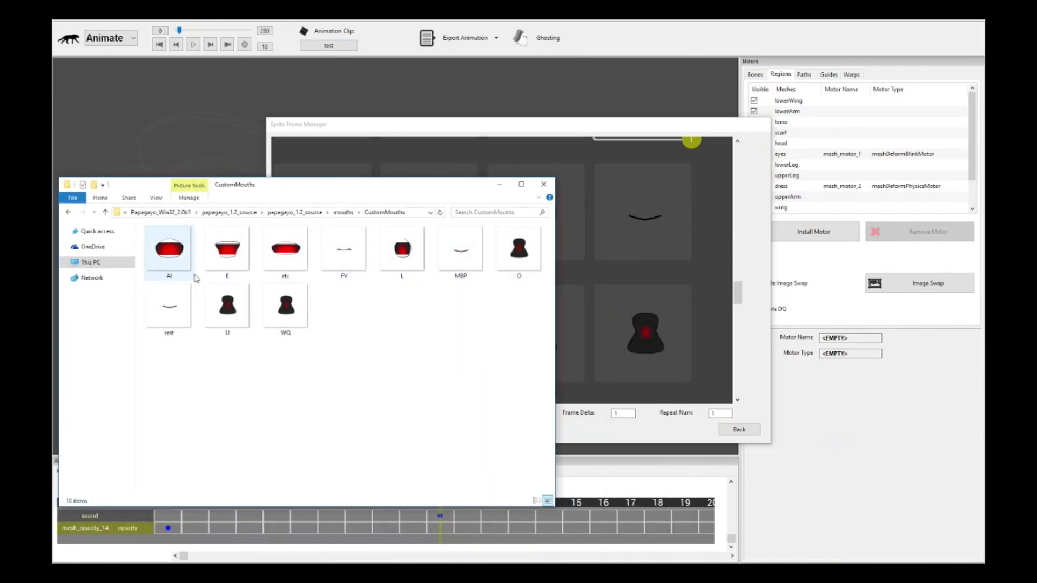
pyautogui.click(169, 250)
pyautogui.click(227, 250)
pyautogui.click(284, 251)
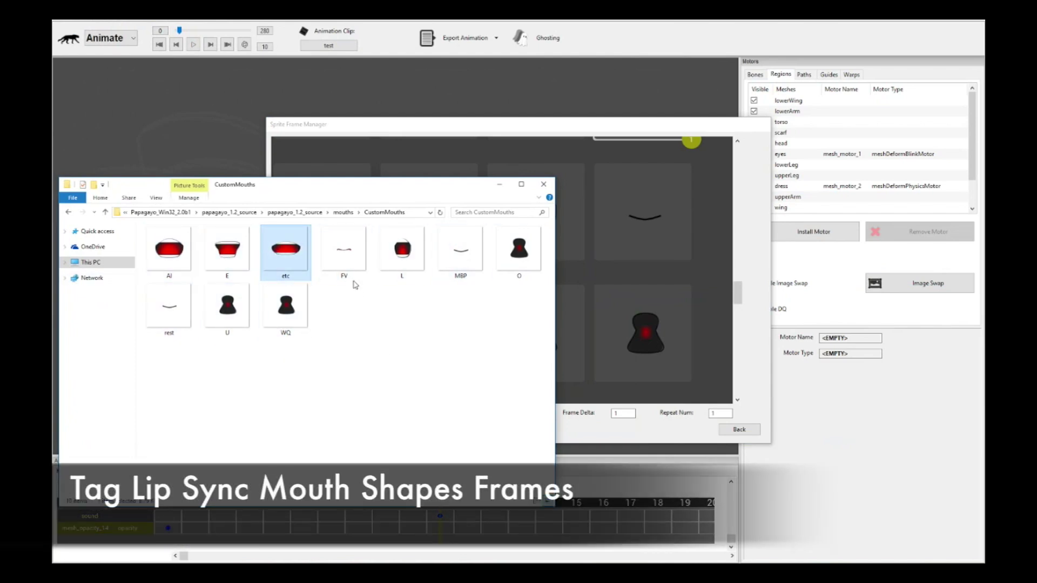
pyautogui.click(346, 254)
pyautogui.click(392, 251)
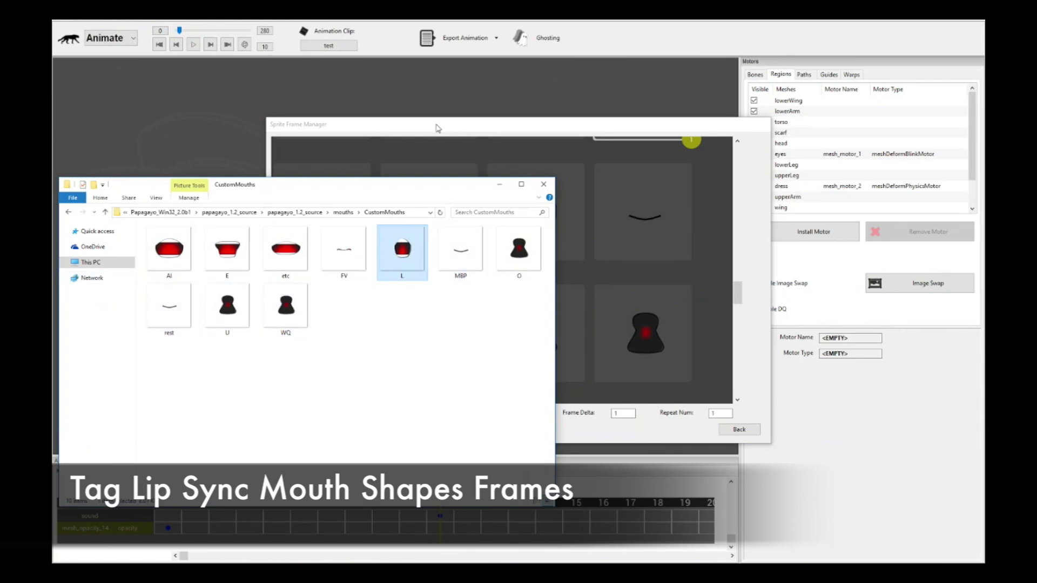
# Step: Place the Sprite Frame Manager beside the folder window, raised higher on screen
pyautogui.moveTo(487, 124); pyautogui.dragTo(638, 256)
pyautogui.scroll(3, 786, 342)
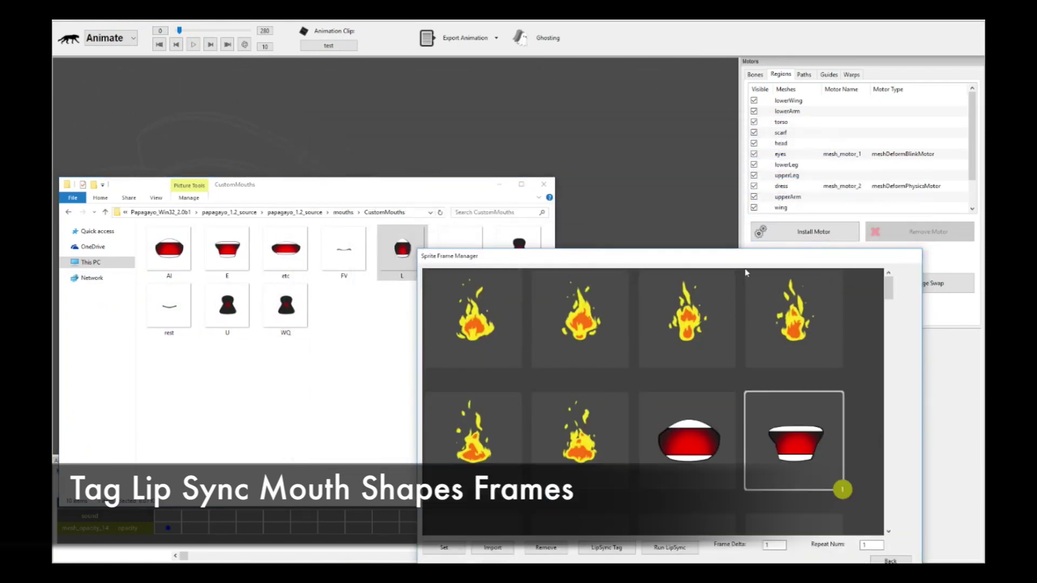
pyautogui.moveTo(749, 261); pyautogui.dragTo(740, 118)
# Step: Tag the first mouth sprite with the AI lip-sync shape
pyautogui.click(689, 307)
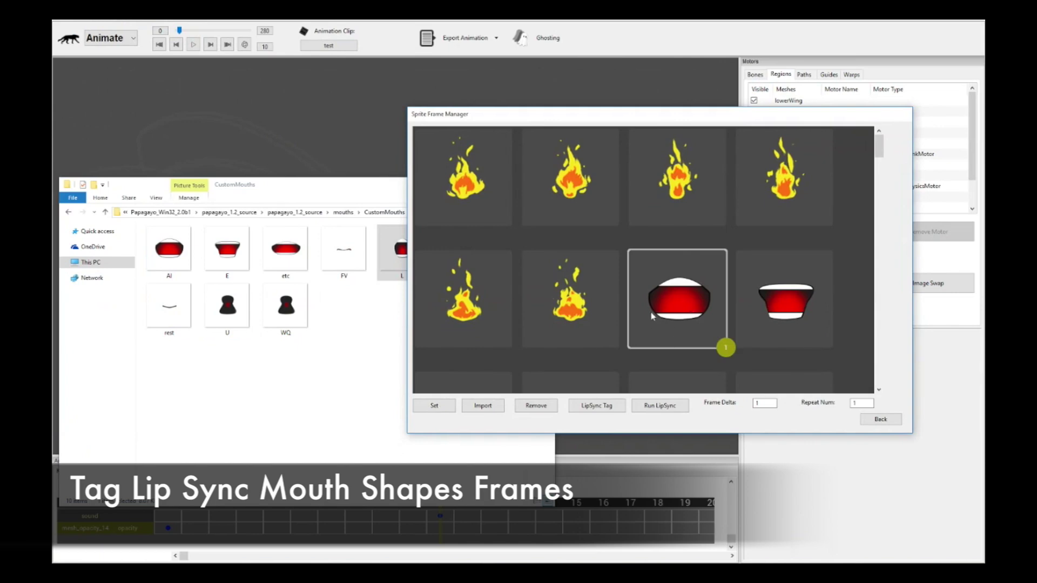
pyautogui.click(597, 406)
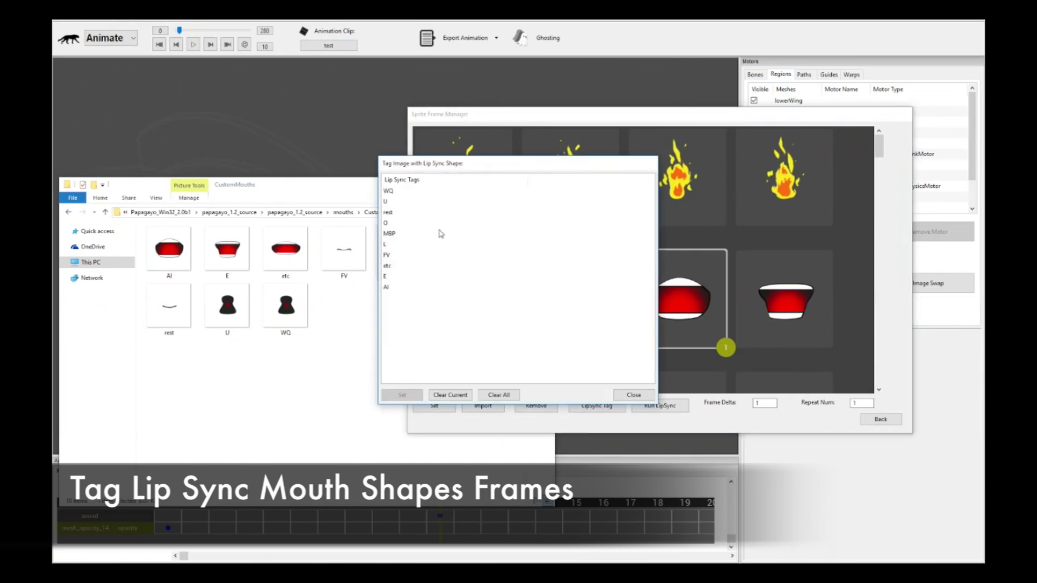
pyautogui.click(400, 288)
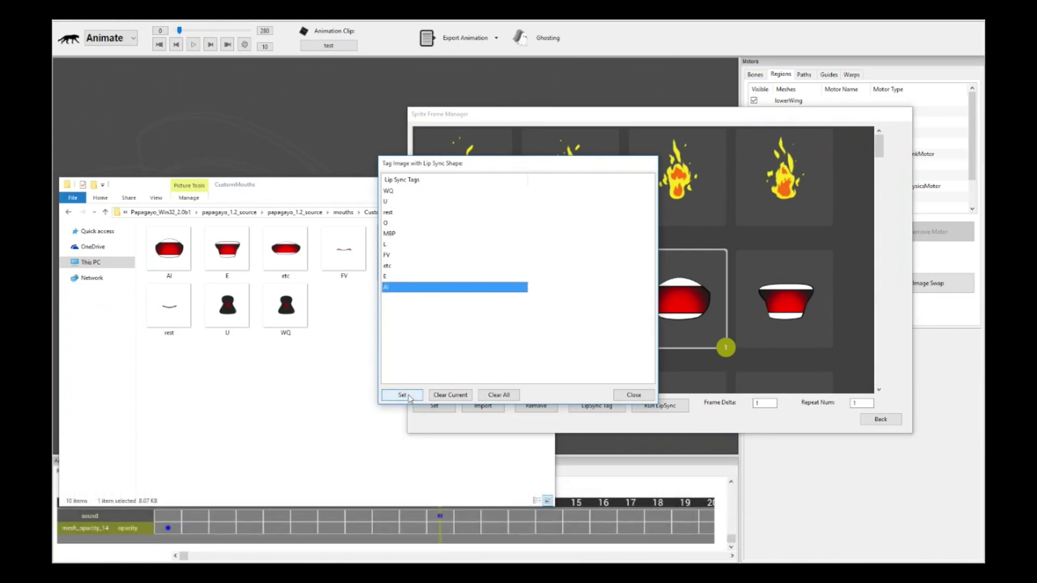
pyautogui.click(403, 395)
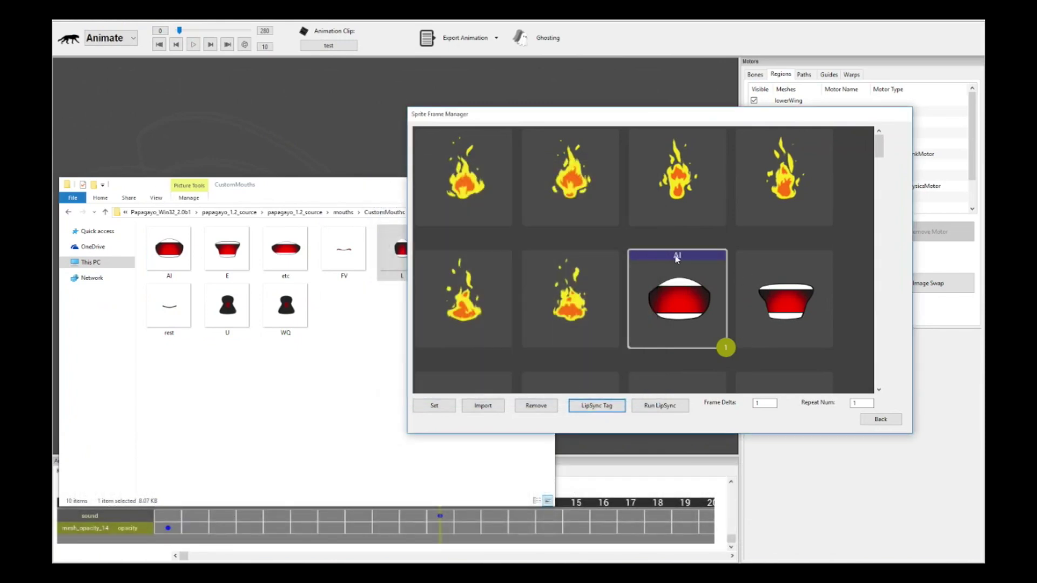
# Step: Reopen the Sprite Frame Manager and the shape tag list, and select the next mouth sprite
pyautogui.click(759, 278)
pyautogui.click(434, 406)
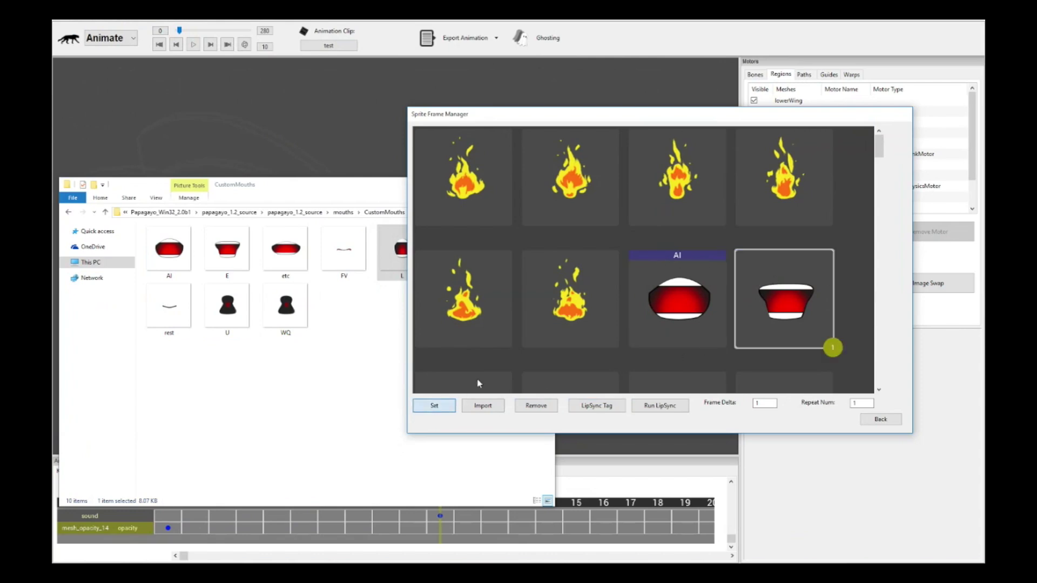
pyautogui.click(908, 292)
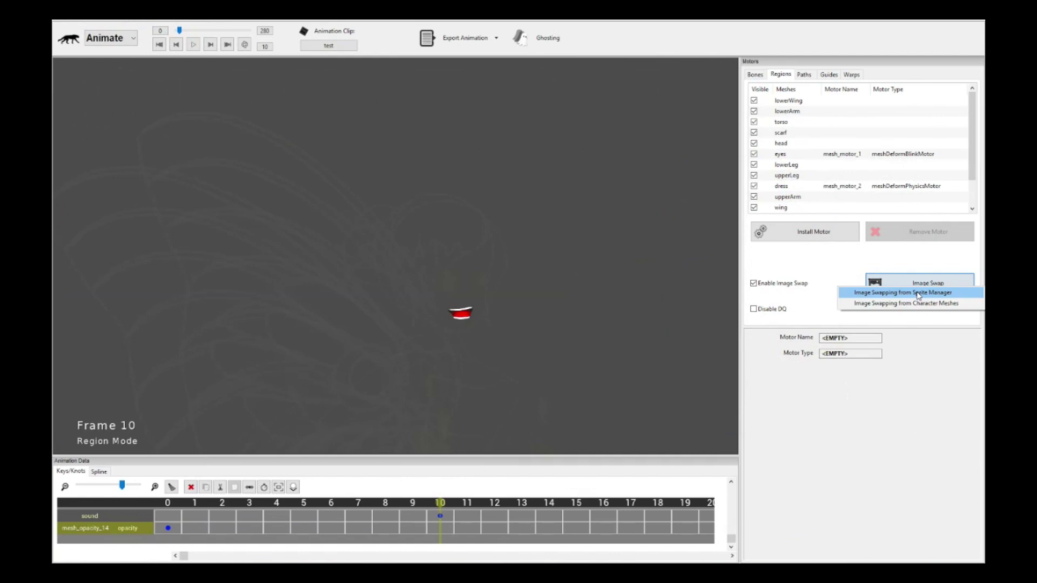
pyautogui.click(905, 302)
pyautogui.click(475, 415)
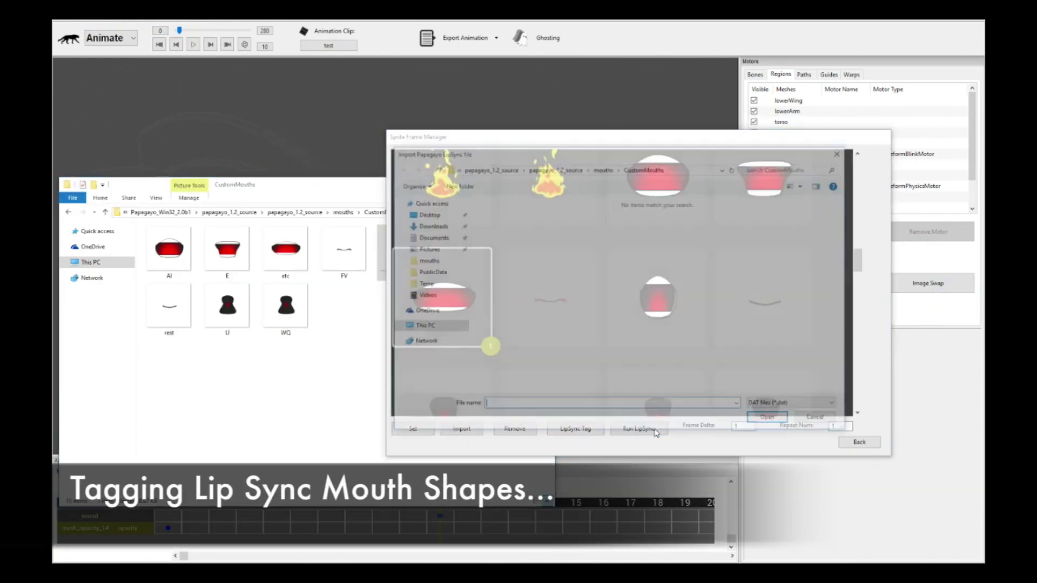
pyautogui.click(656, 297)
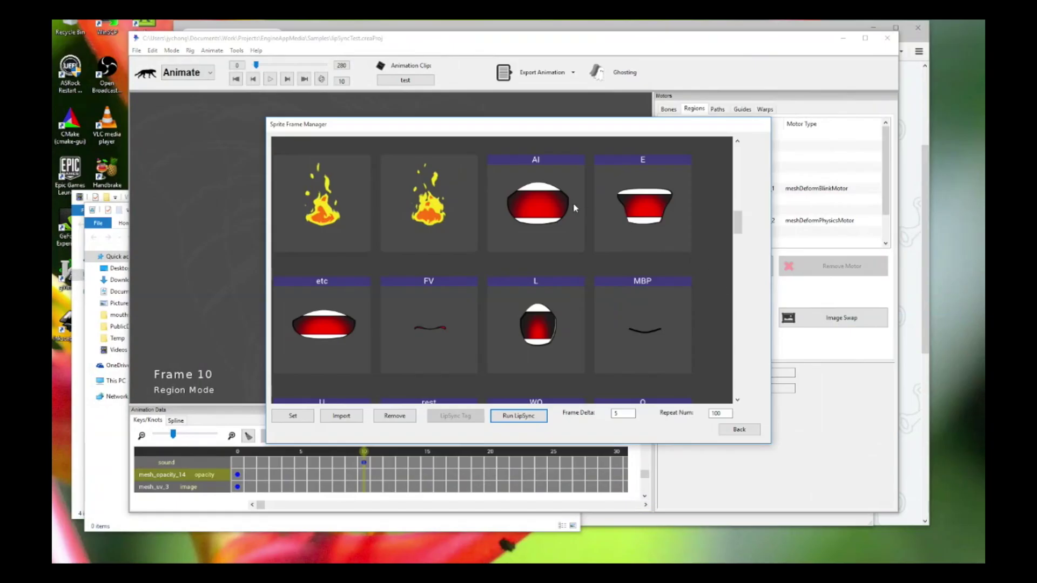
# Step: Review the tags on the AI, E, MBP, L, FV, etc, WQ, rest and U mouth sprites
pyautogui.click(574, 208)
pyautogui.click(644, 206)
pyautogui.click(628, 323)
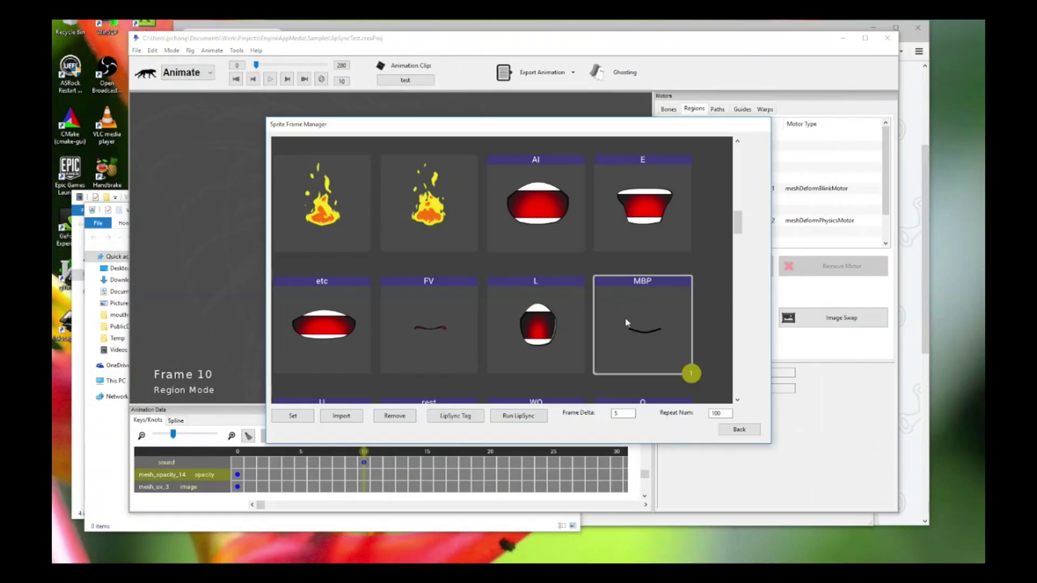
pyautogui.click(550, 326)
pyautogui.click(448, 326)
pyautogui.click(336, 326)
pyautogui.scroll(-3, 556, 303)
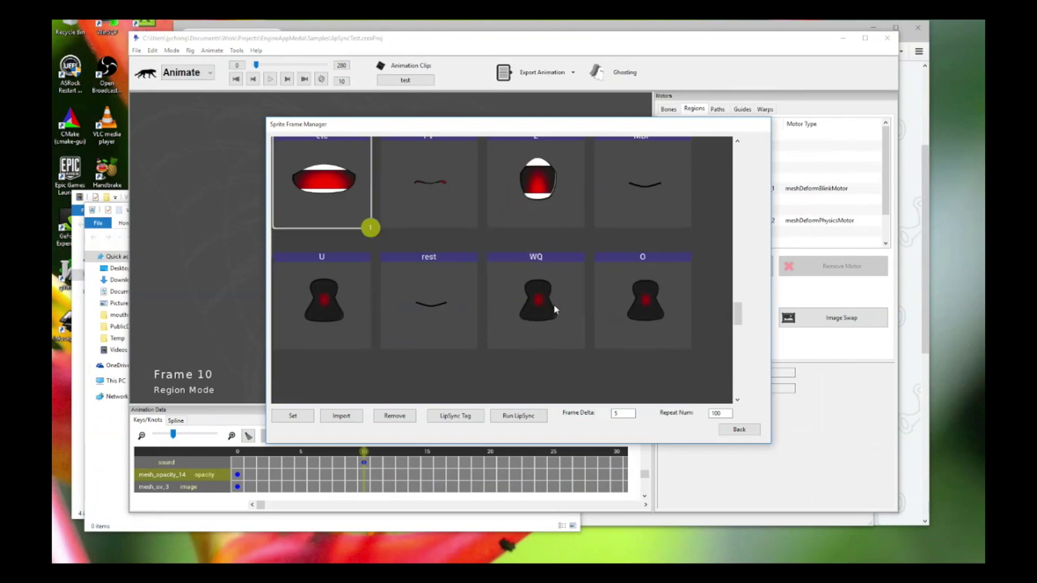
pyautogui.click(540, 302)
pyautogui.click(466, 309)
pyautogui.click(362, 296)
pyautogui.click(351, 203)
pyautogui.click(472, 200)
pyautogui.scroll(3, 472, 200)
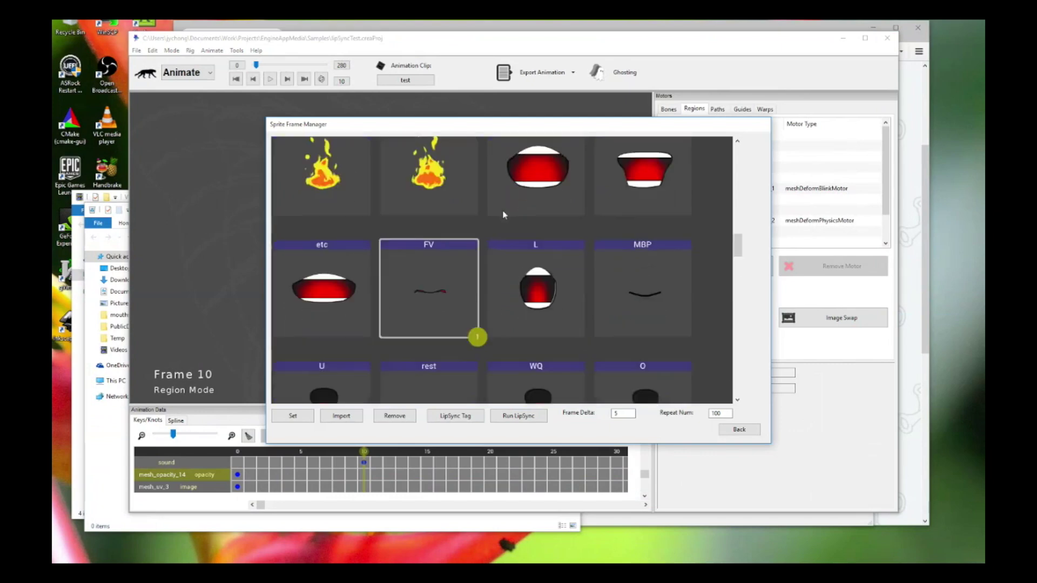
pyautogui.click(526, 225)
pyautogui.click(613, 216)
pyautogui.click(633, 296)
pyautogui.click(577, 308)
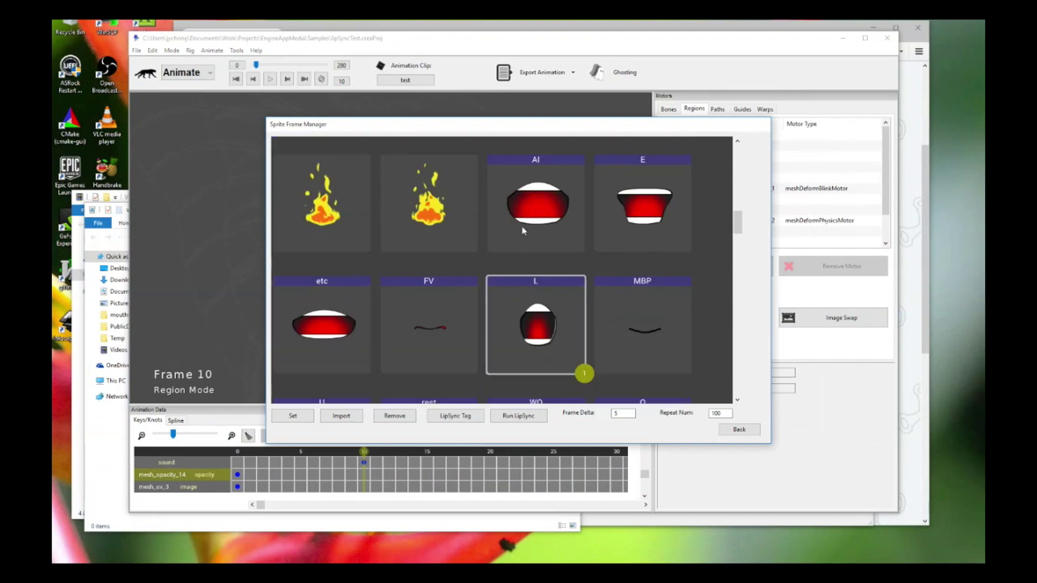
# Step: Run lip sync from lipSyncExportTest.dat on the AI sprite with the default Lip Sync Speed
pyautogui.click(532, 232)
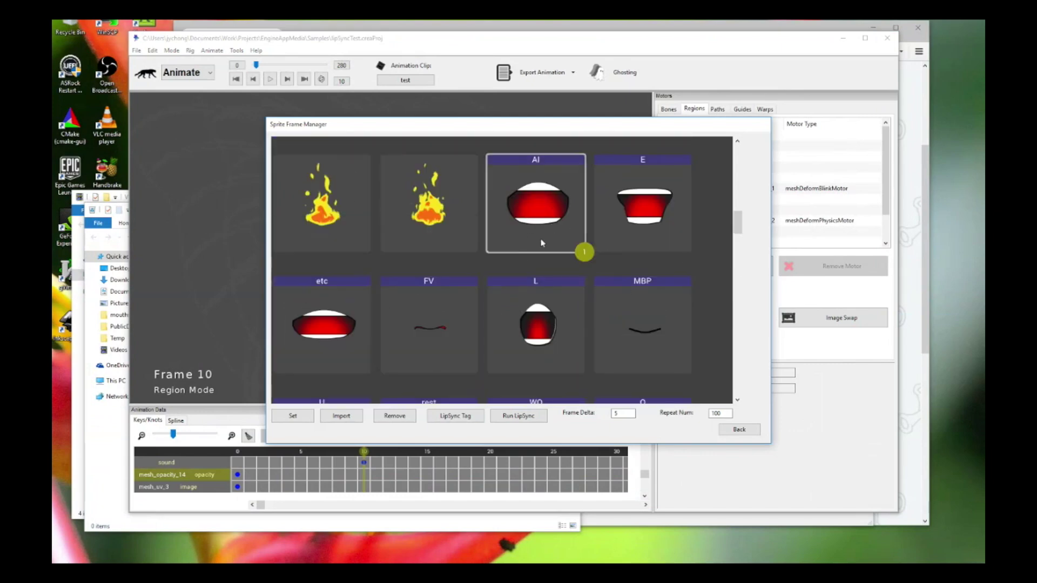
pyautogui.click(519, 416)
pyautogui.click(486, 290)
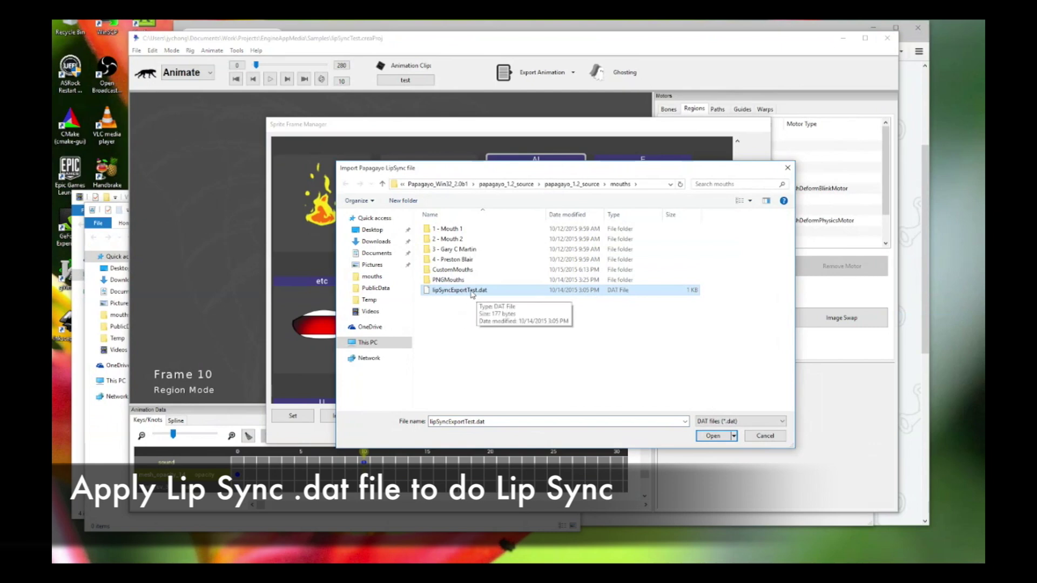
pyautogui.doubleClick(472, 292)
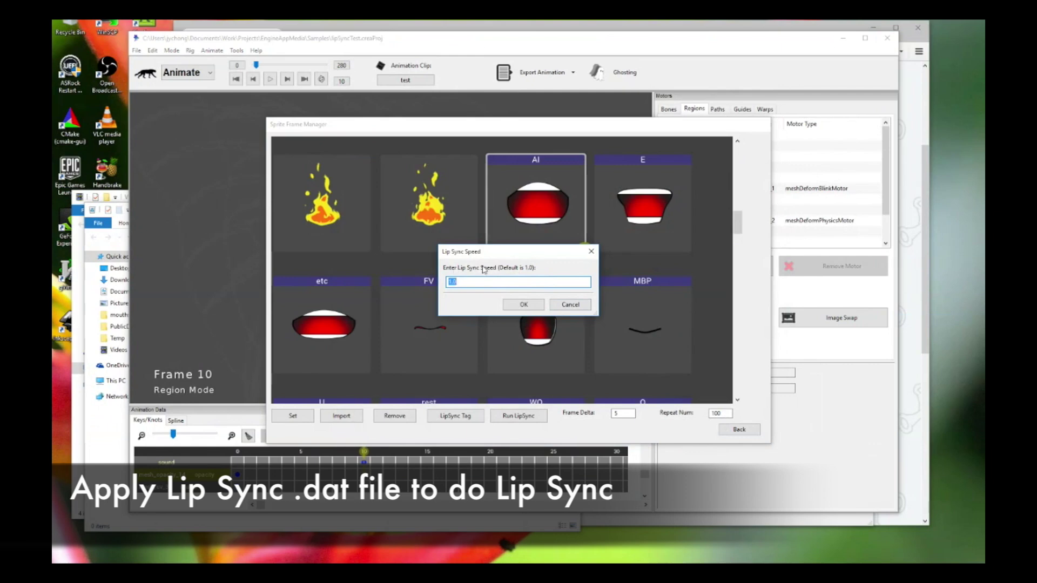
pyautogui.click(523, 305)
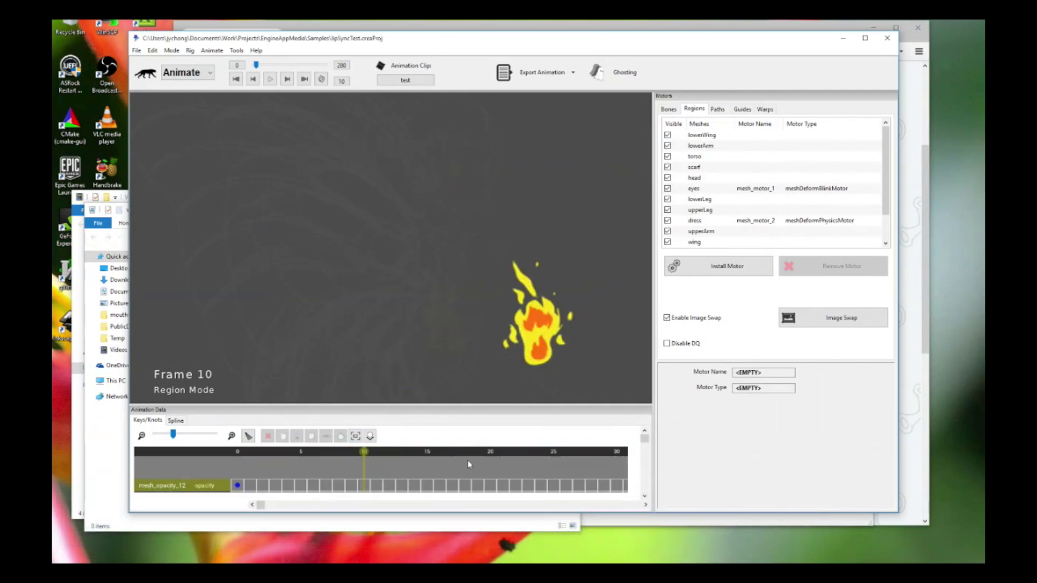
# Step: Inspect the new image knots along the Keys/Knots timeline, check frame 10, then rewind to frame 0
pyautogui.scroll(-1, 482, 460)
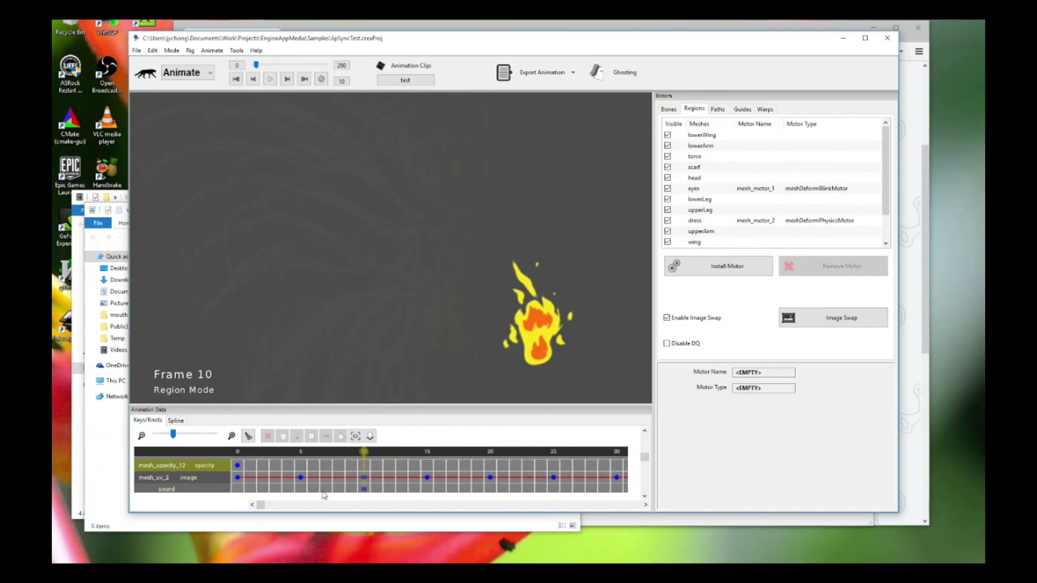
pyautogui.moveTo(262, 503); pyautogui.dragTo(422, 502)
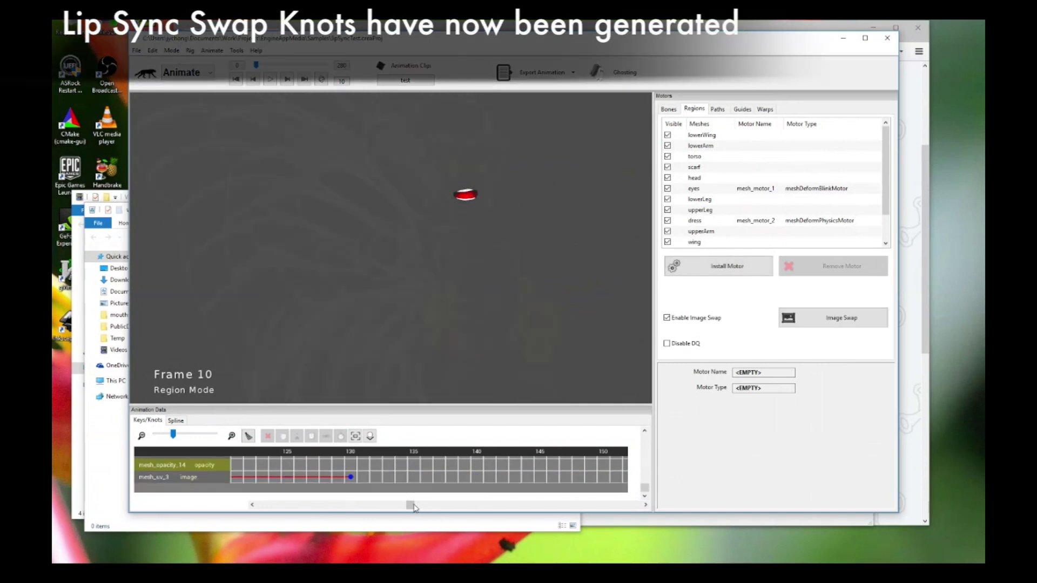
pyautogui.moveTo(415, 508); pyautogui.dragTo(263, 507)
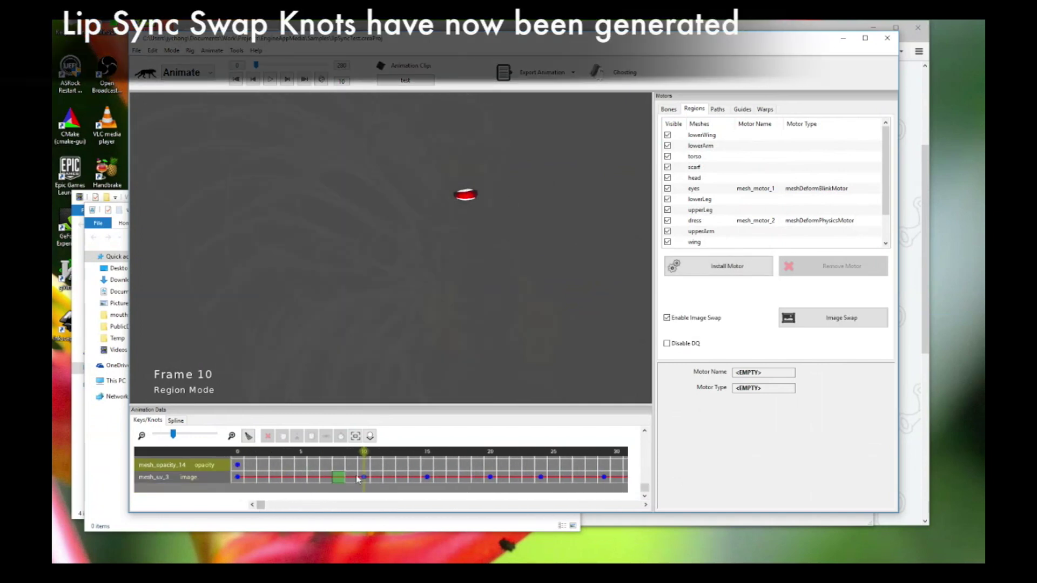
pyautogui.click(360, 453)
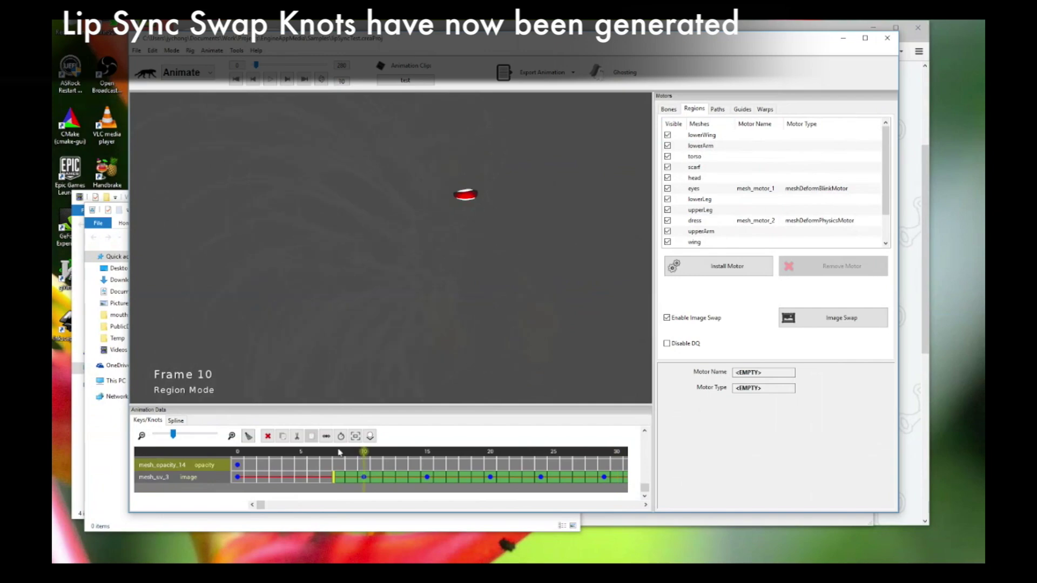
pyautogui.click(234, 453)
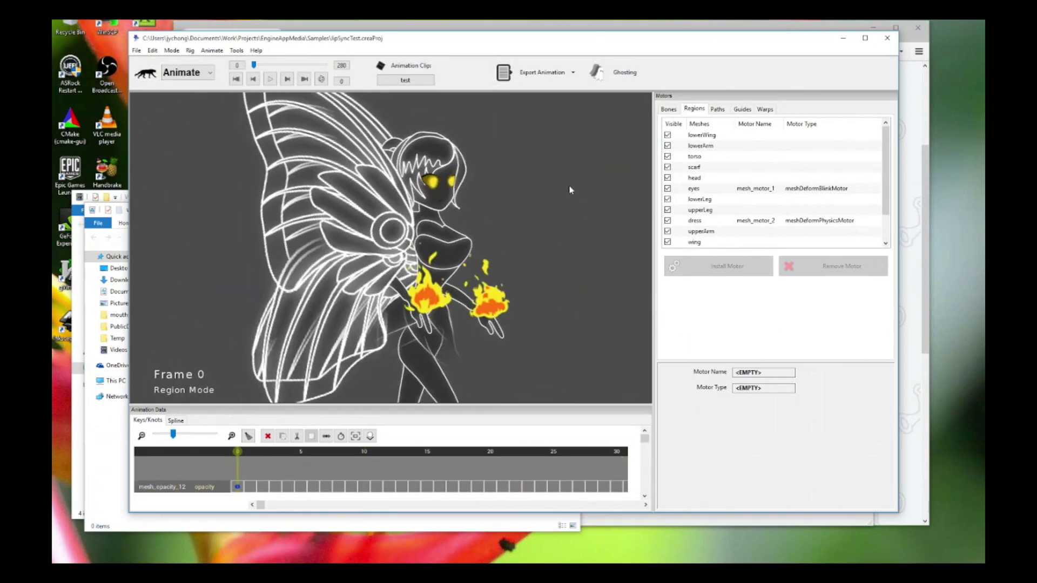
# Step: Play and stop the fairy animation several times with the space key to watch the mouth swaps
pyautogui.press('space')
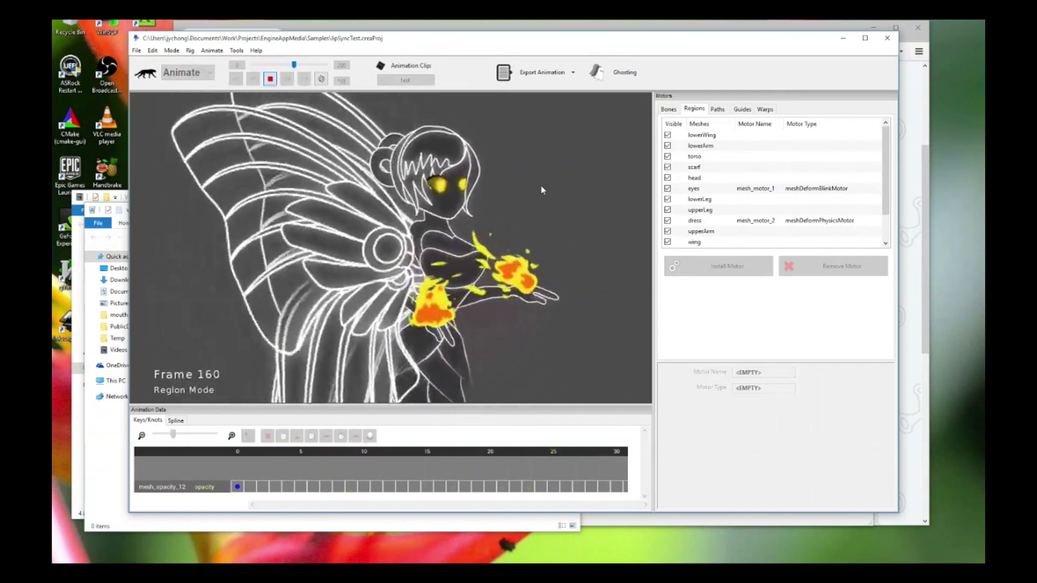
pyautogui.press('space')
pyautogui.press('space')
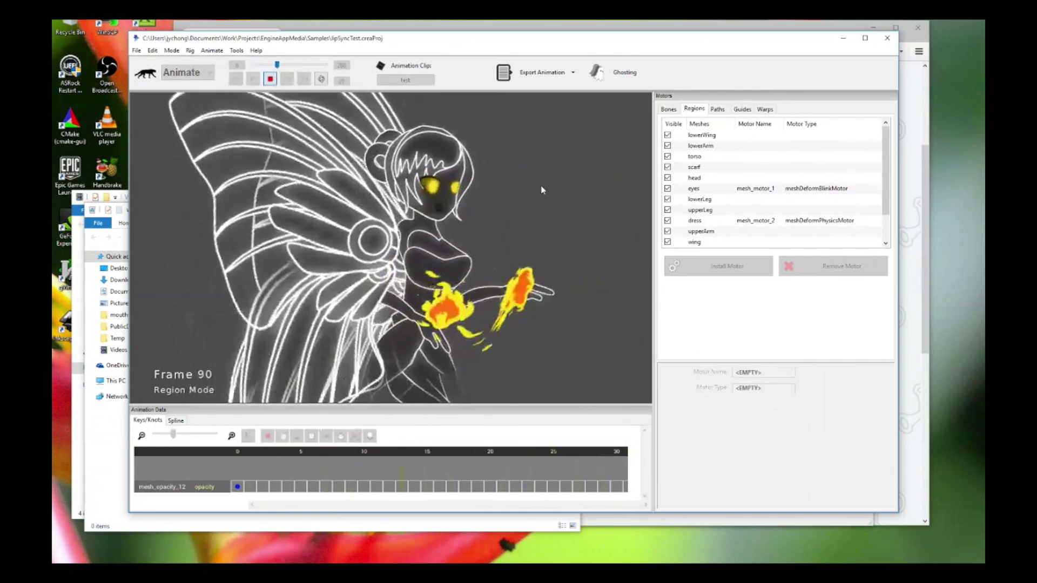
pyautogui.press('space')
pyautogui.press('space')
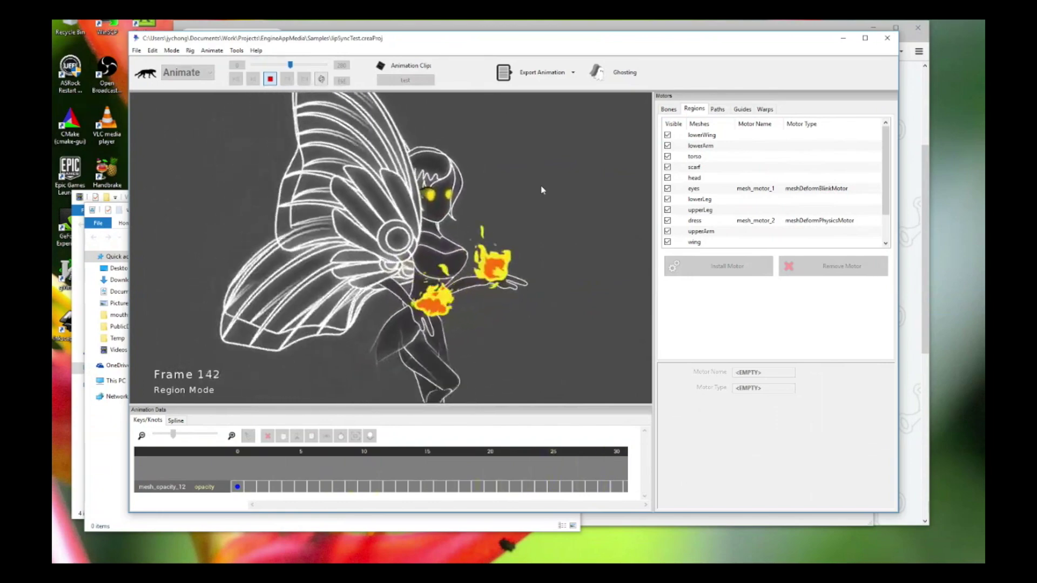
pyautogui.press('space')
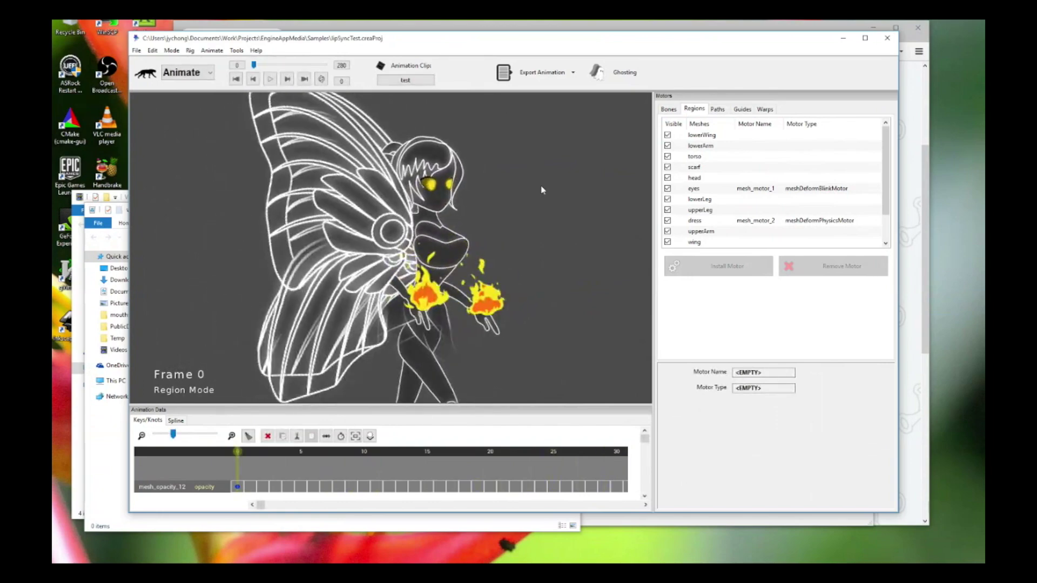
pyautogui.press('space')
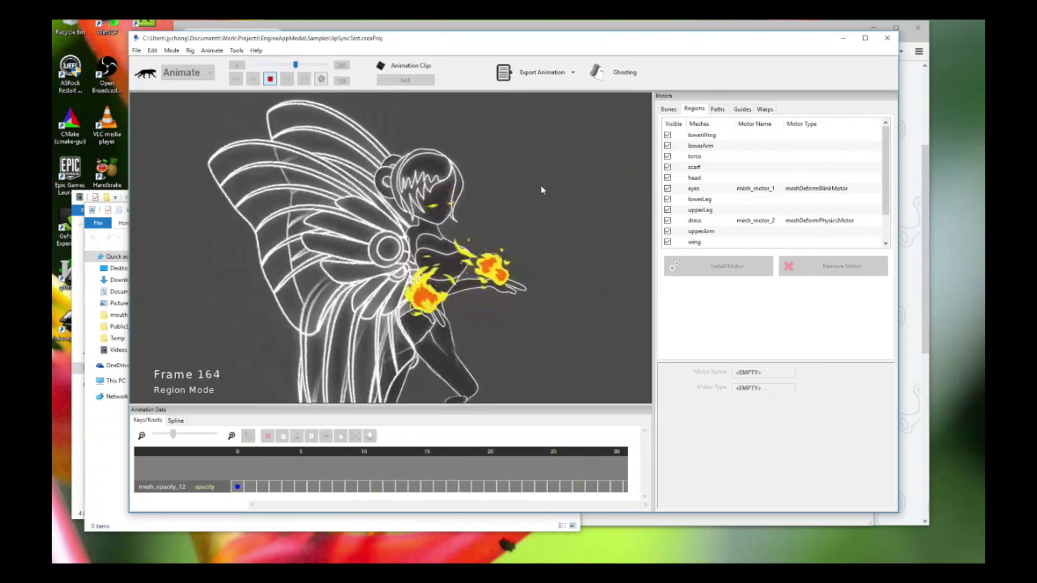
pyautogui.press('space')
pyautogui.press('space')
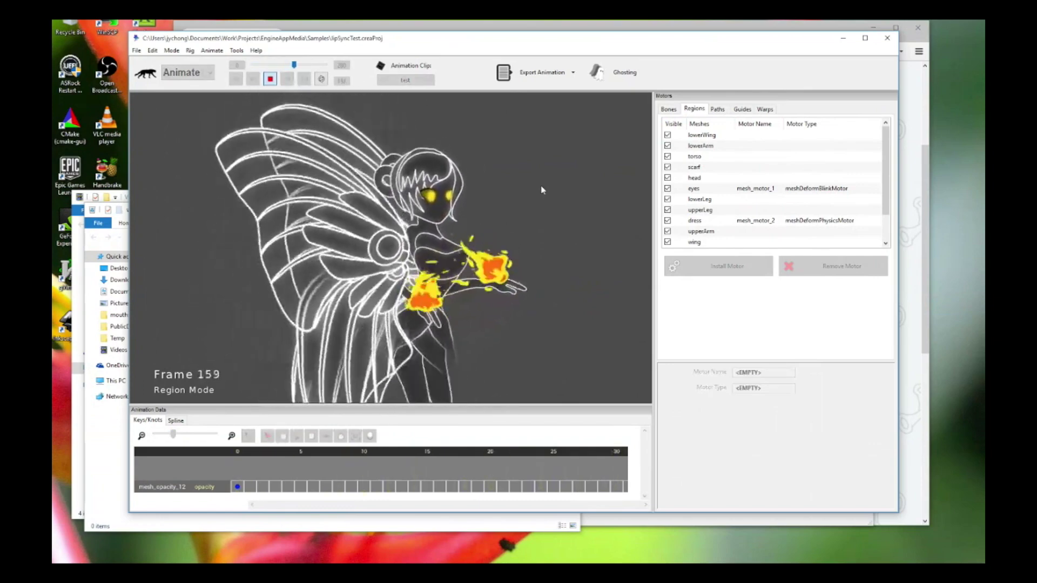
pyautogui.press('space')
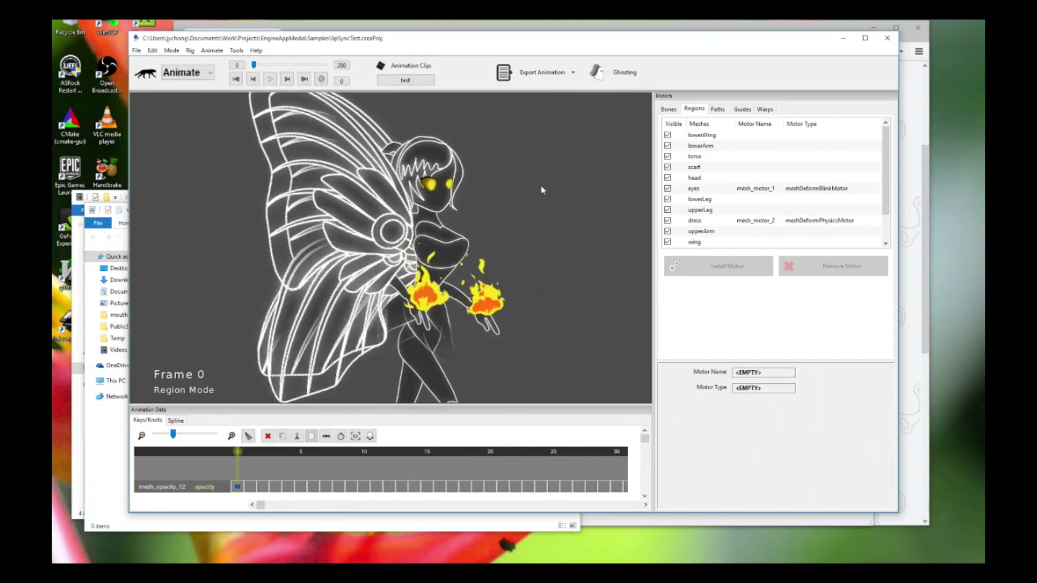
pyautogui.press('space')
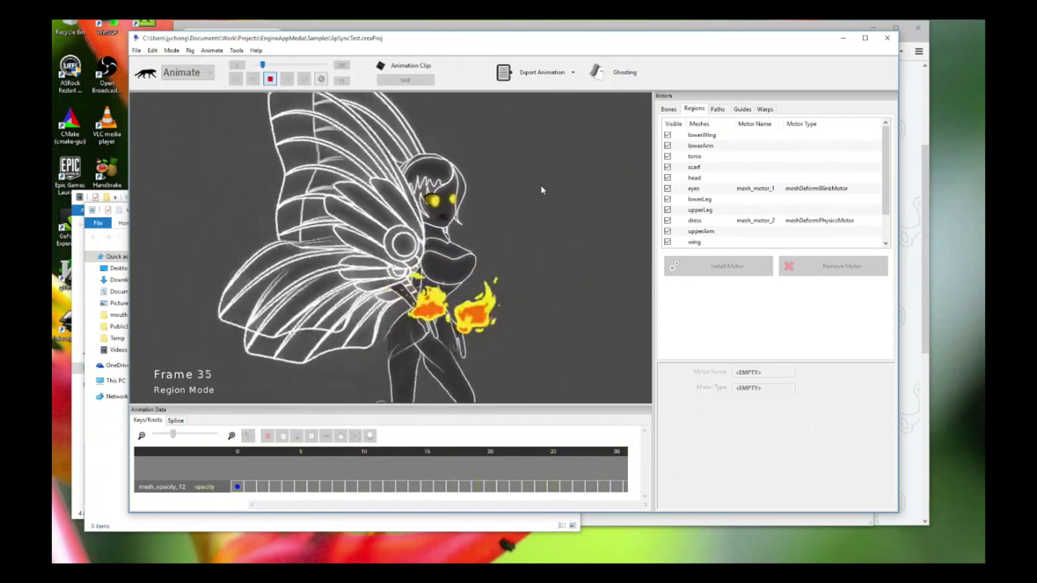